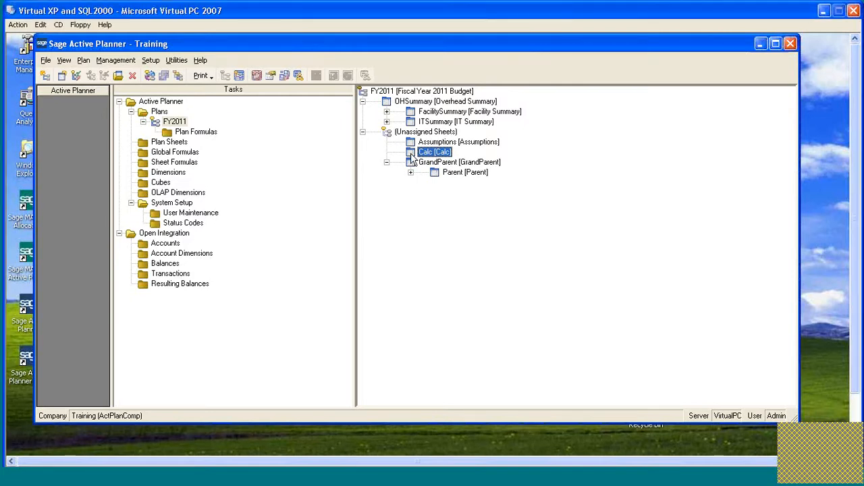
# Open the unassigned Calc plan sheet and show its main properties.
pyautogui.moveTo(411, 156); pyautogui.dragTo(410, 174)
pyautogui.doubleClick(411, 154)
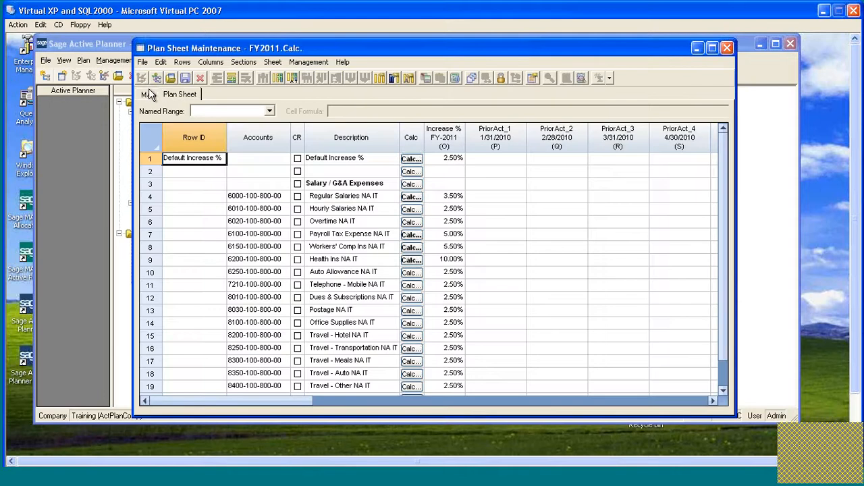
pyautogui.click(148, 93)
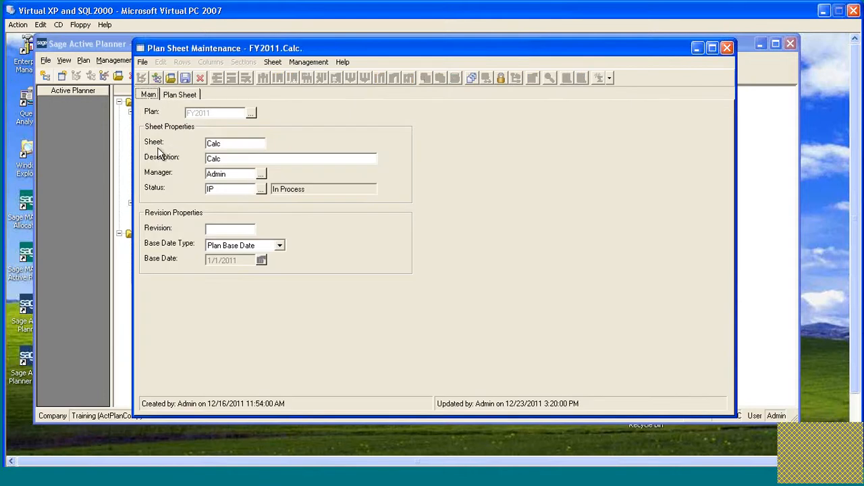
# Set the sheet name and description to Sections and save it as a new record.
pyautogui.doubleClick(231, 143)
pyautogui.write('Sections')
pyautogui.moveTo(240, 146); pyautogui.dragTo(209, 146)
pyautogui.hotkey('ctrl', 'c')
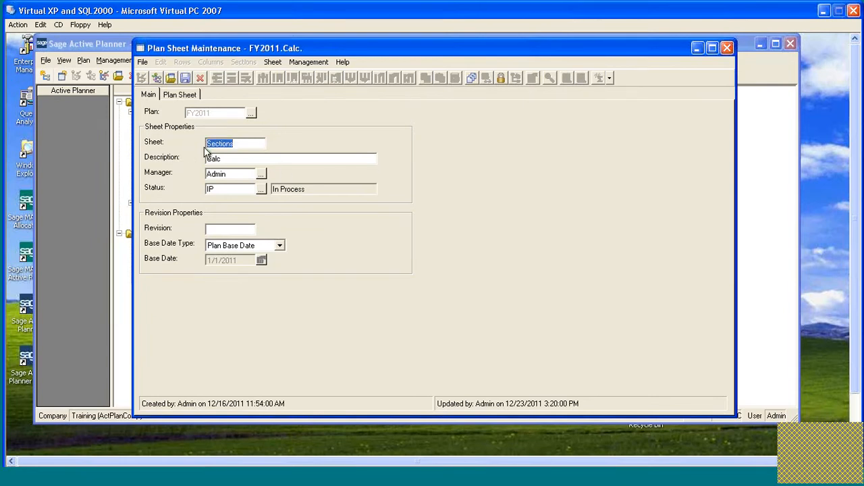
pyautogui.press('Tab')
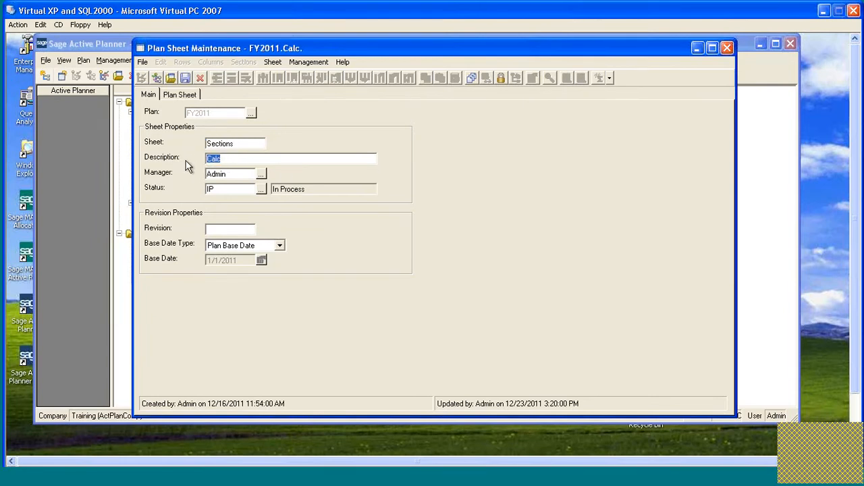
pyautogui.hotkey('ctrl', 'v')
pyautogui.click(185, 78)
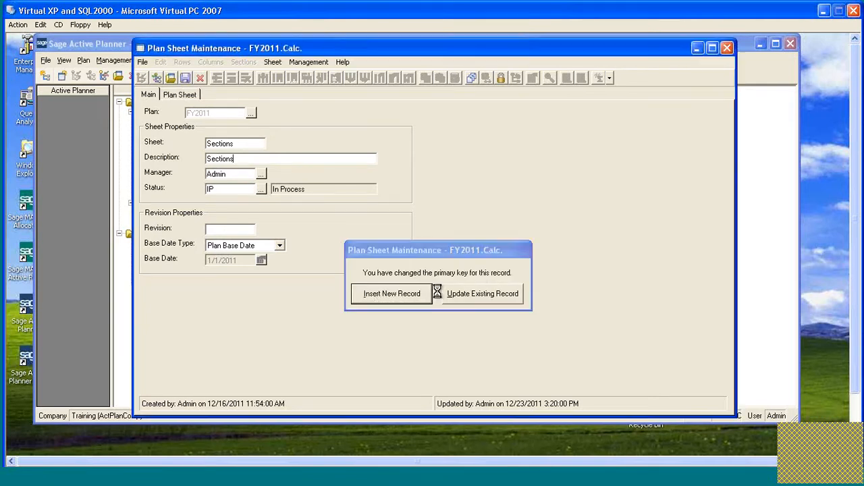
pyautogui.click(451, 293)
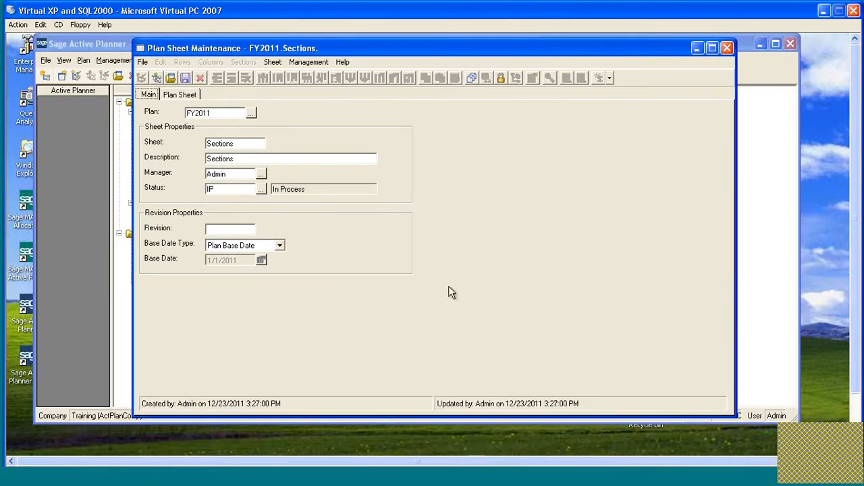
# Show the Sections sheet's grid and append blank rows below the Total row, through row 24.
pyautogui.click(193, 95)
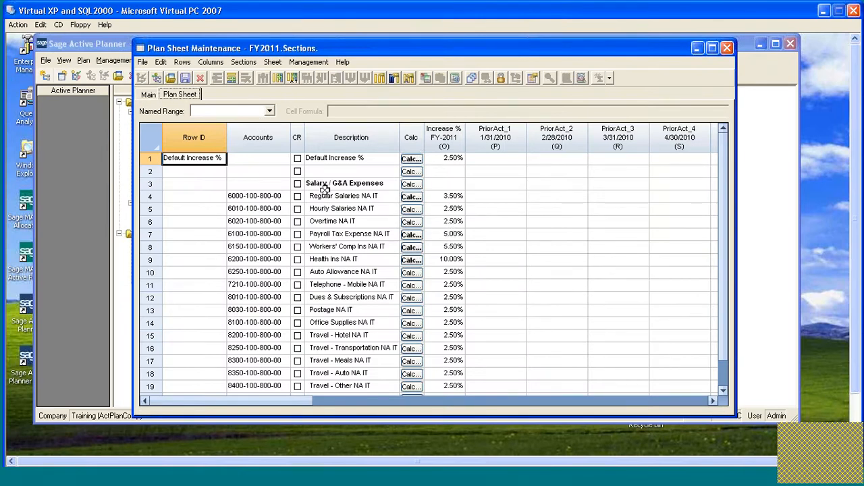
pyautogui.click(365, 197)
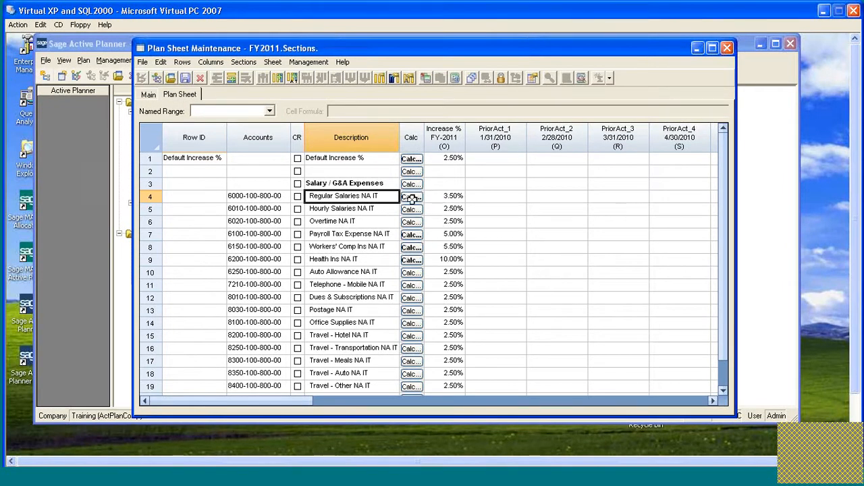
pyautogui.scroll(-1, 436, 195)
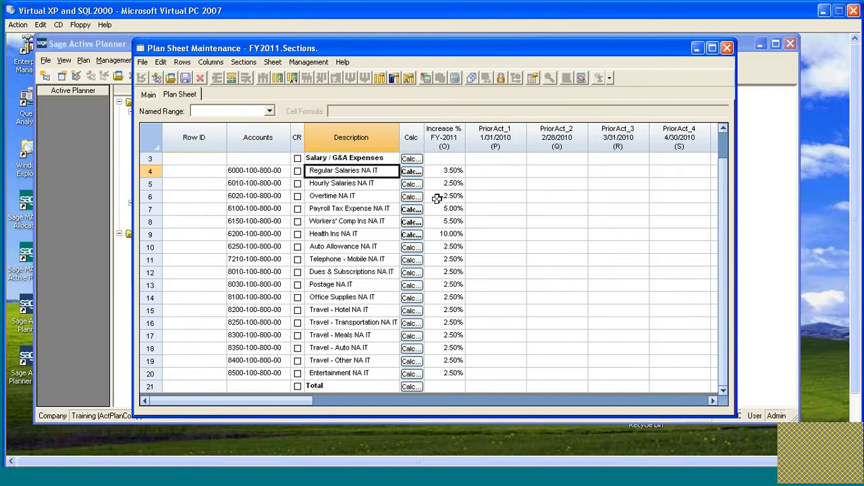
pyautogui.click(230, 79)
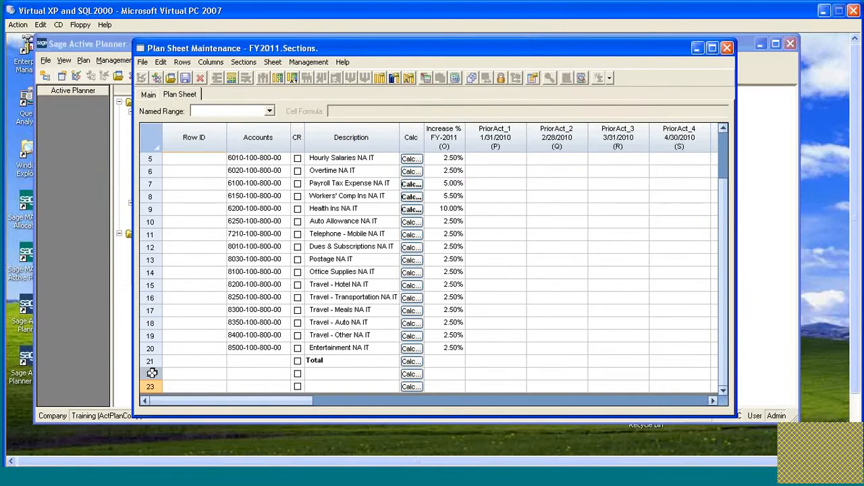
pyautogui.click(230, 79)
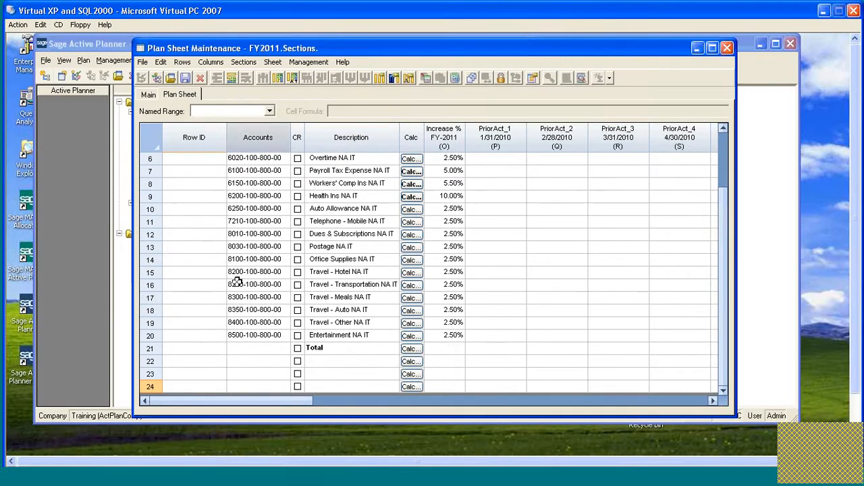
# Insert a new section at row 23 with its name and description both set to Expense.
pyautogui.click(149, 374)
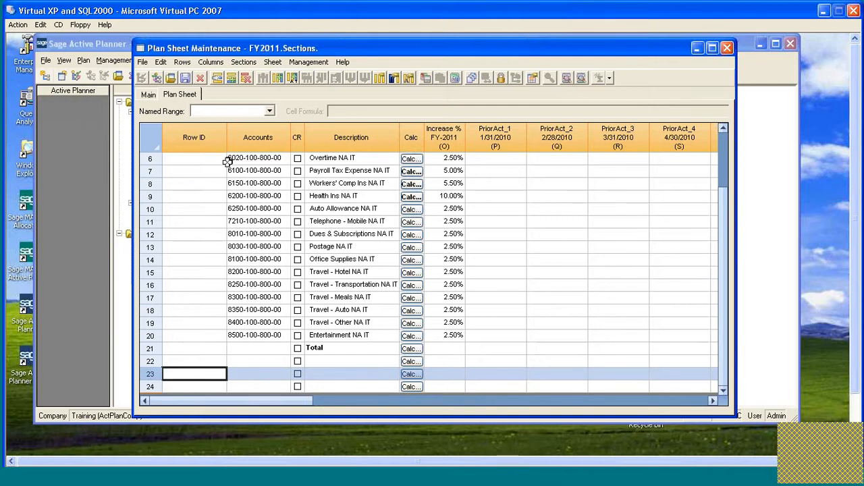
pyautogui.click(243, 62)
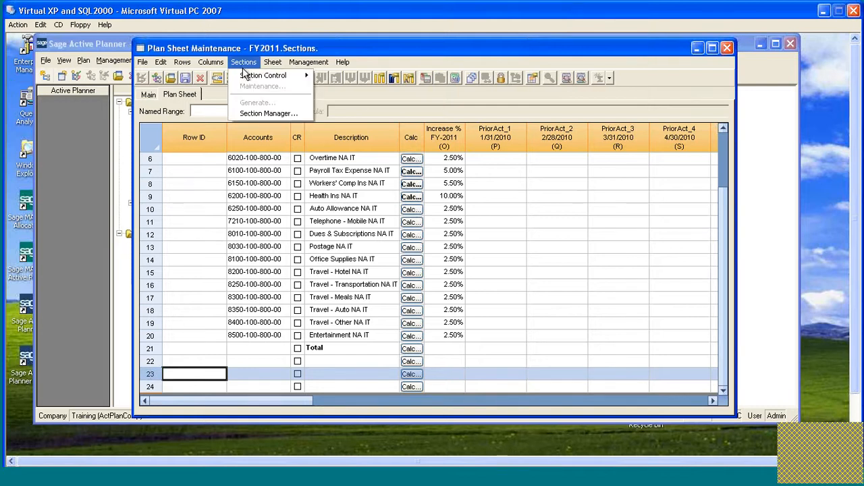
pyautogui.moveTo(270, 76)
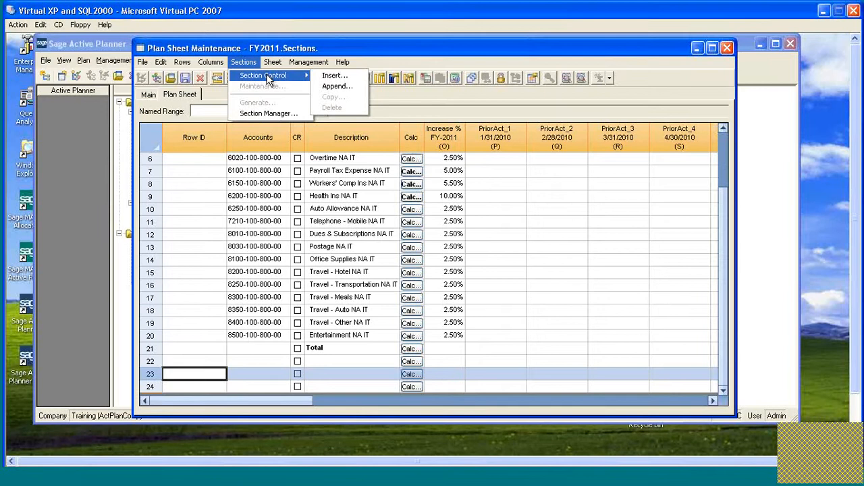
pyautogui.click(340, 74)
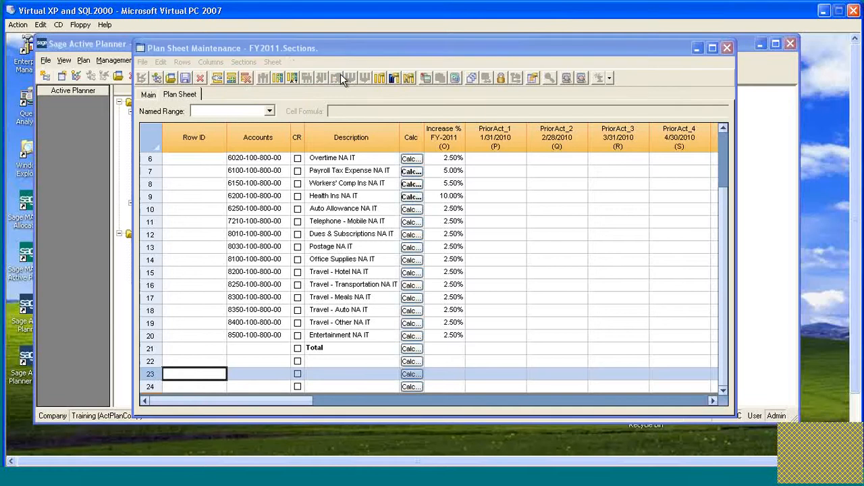
pyautogui.moveTo(440, 145); pyautogui.dragTo(459, 102)
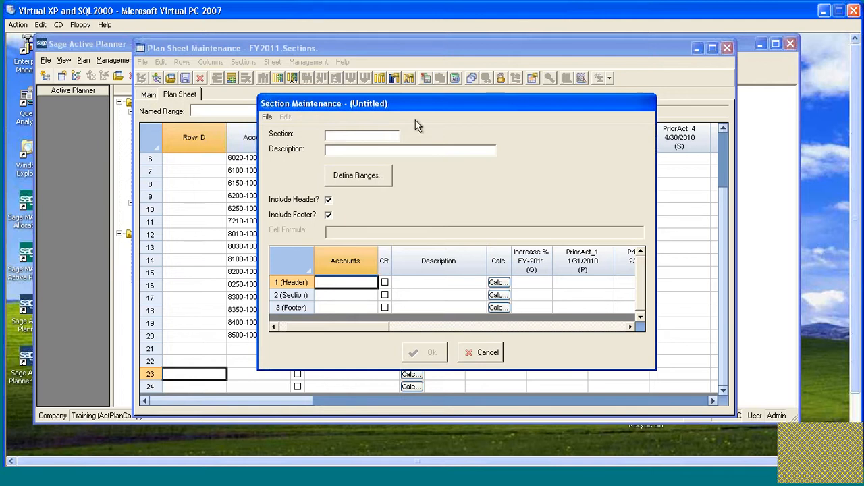
pyautogui.moveTo(439, 113); pyautogui.dragTo(477, 124)
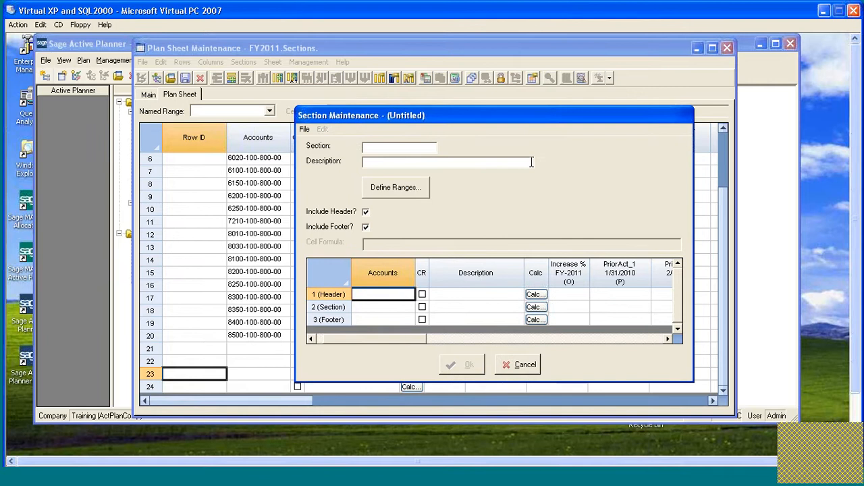
pyautogui.write('Expense')
pyautogui.moveTo(393, 148); pyautogui.dragTo(347, 148)
pyautogui.hotkey('ctrl', 'c')
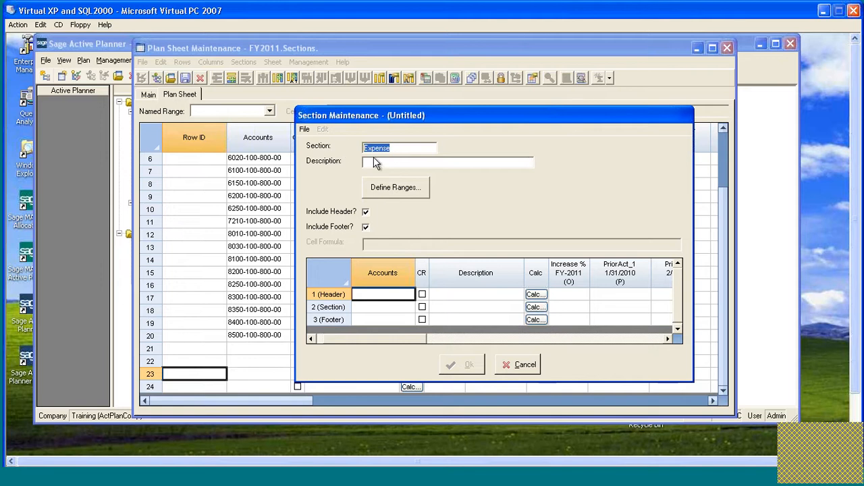
pyautogui.click(375, 163)
pyautogui.hotkey('ctrl', 'v')
pyautogui.moveTo(532, 116); pyautogui.dragTo(524, 106)
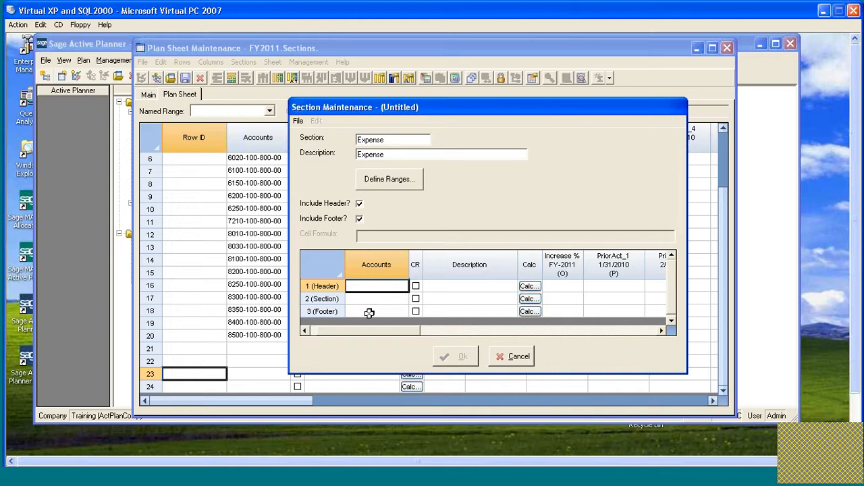
# Enter Expsense as the section's header description and Total as its footer description.
pyautogui.click(448, 297)
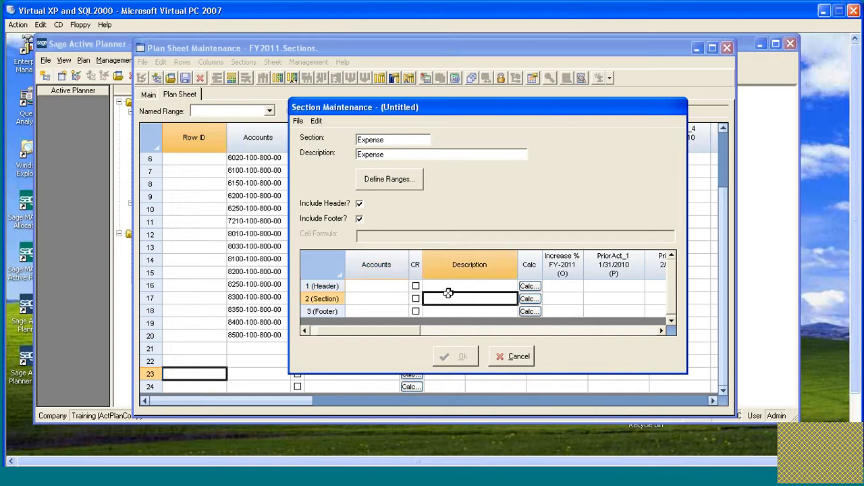
pyautogui.click(511, 289)
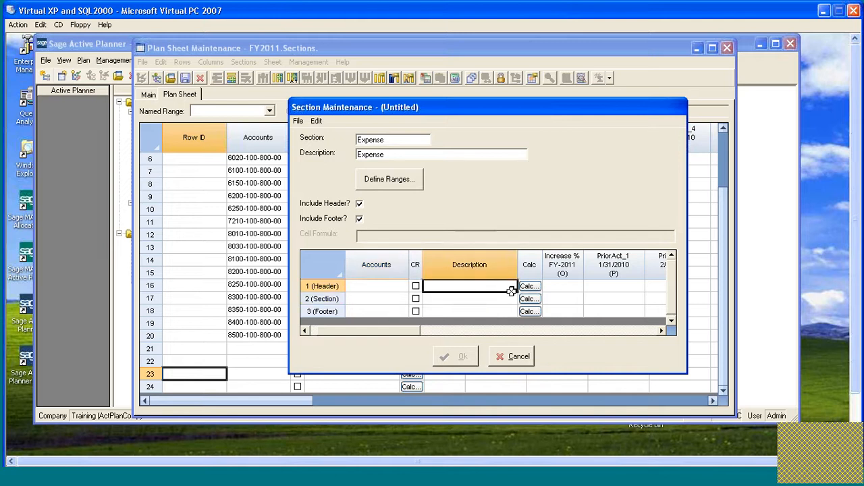
pyautogui.write('E')
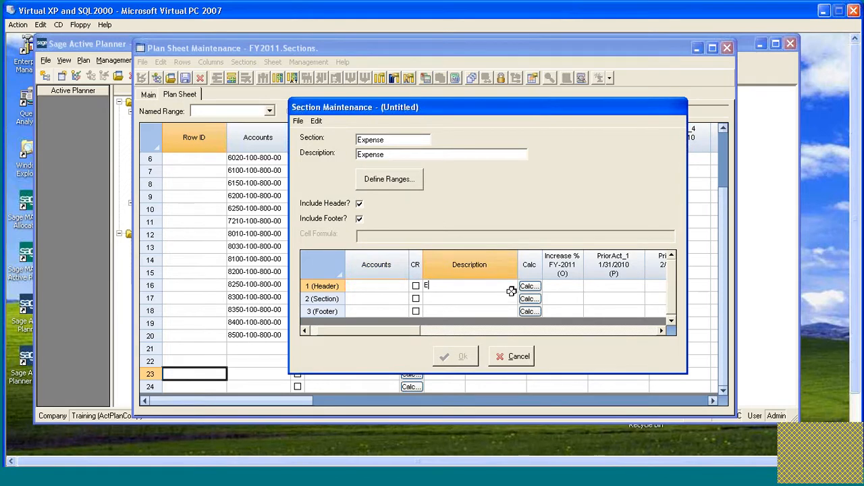
pyautogui.write('xpsense')
pyautogui.press('Down')
pyautogui.press('Down')
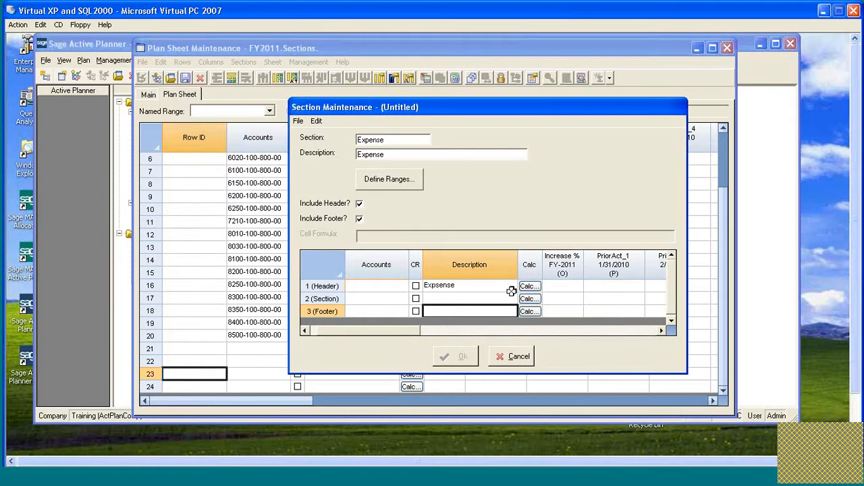
pyautogui.write('Total')
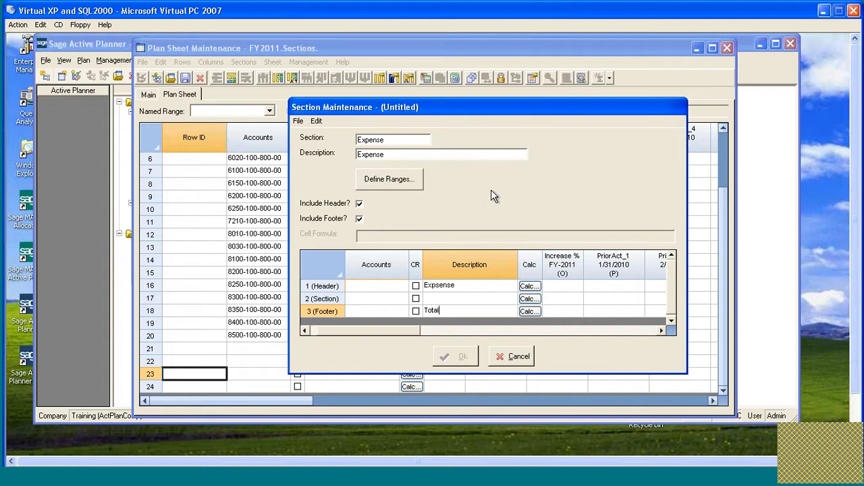
pyautogui.click(389, 180)
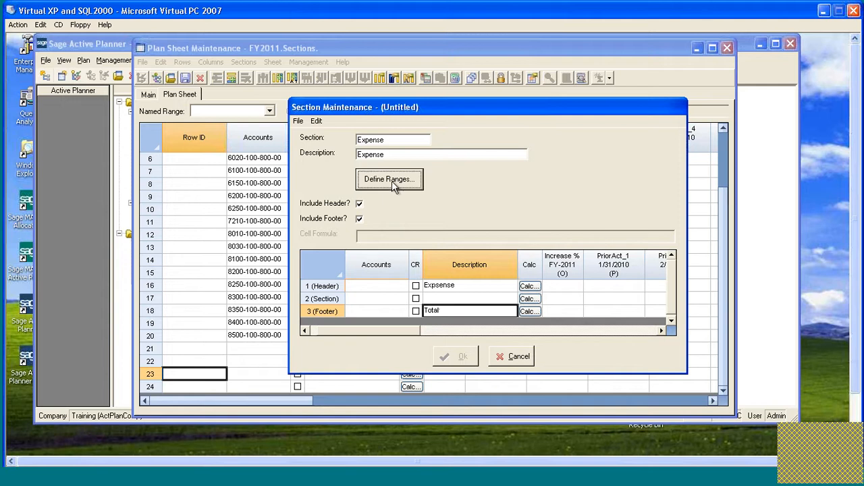
pyautogui.moveTo(440, 162); pyautogui.dragTo(494, 132)
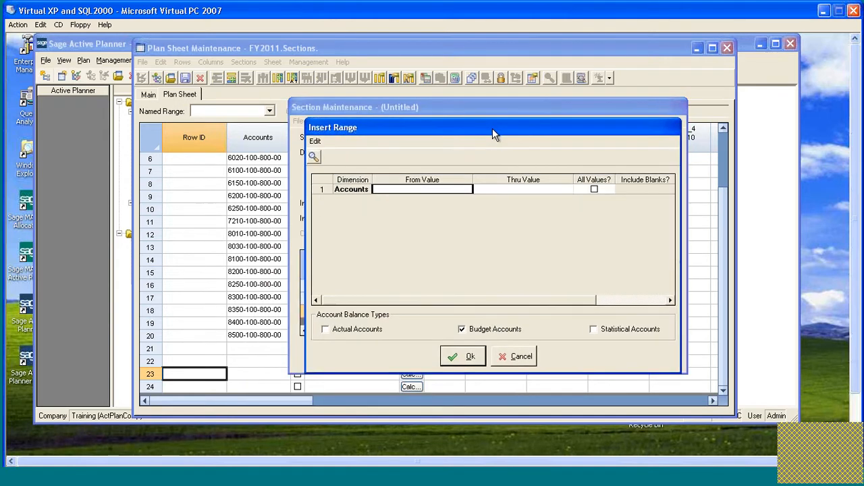
pyautogui.write('6000-')
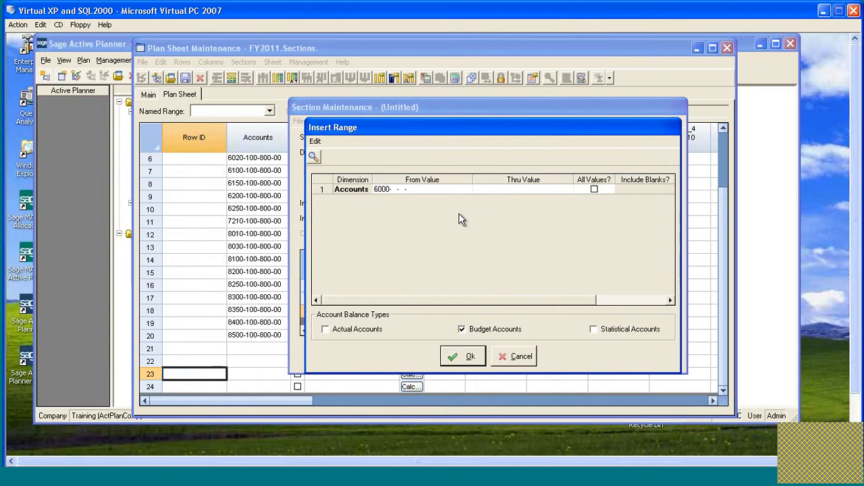
pyautogui.write('100-800-00')
pyautogui.press('Tab')
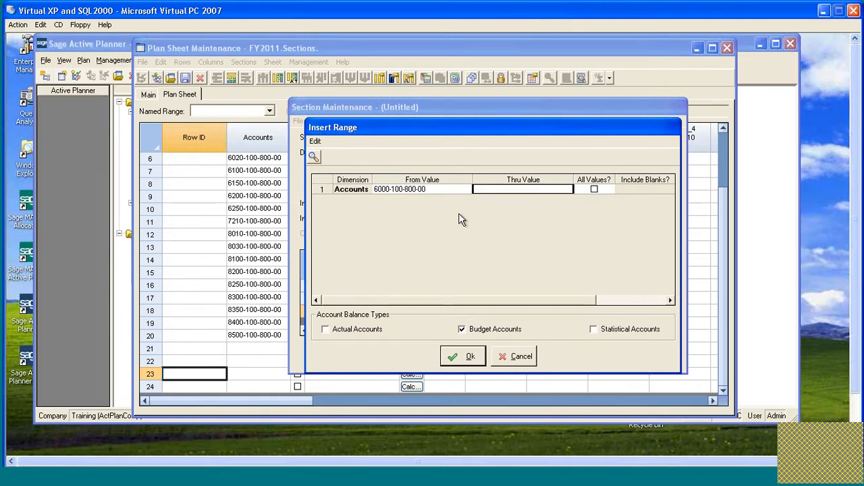
pyautogui.write('8500-  -  -')
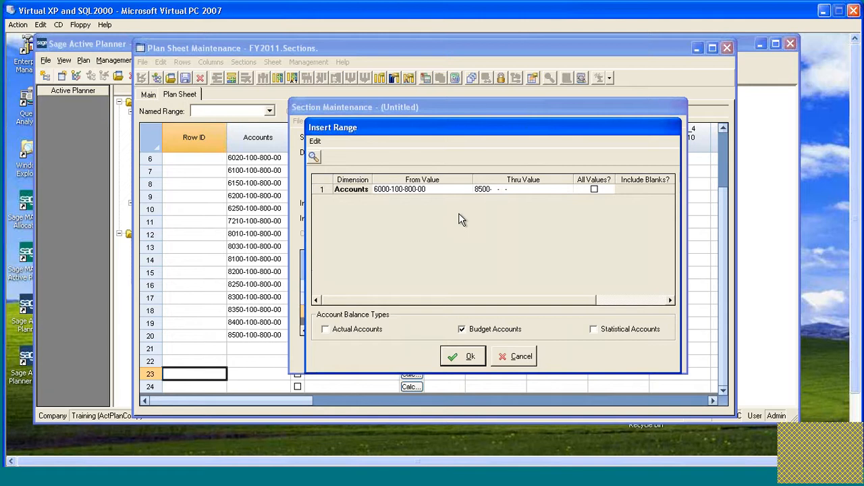
pyautogui.write('10080000')
pyautogui.click(463, 358)
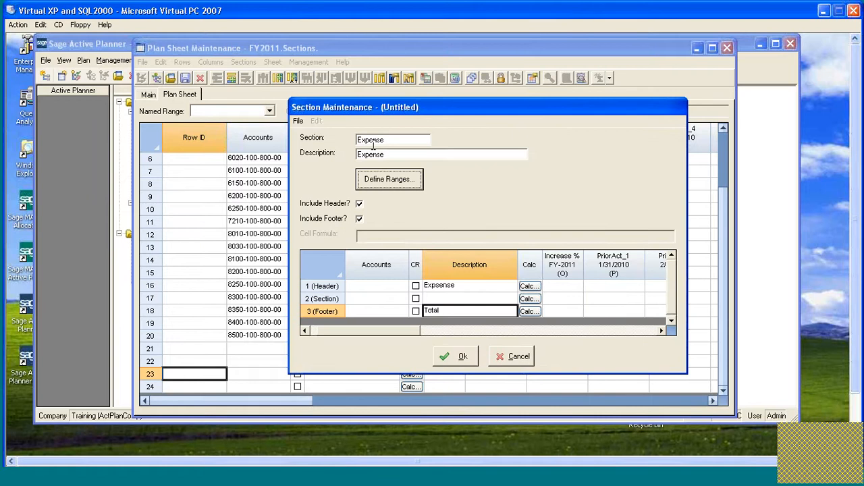
pyautogui.click(456, 356)
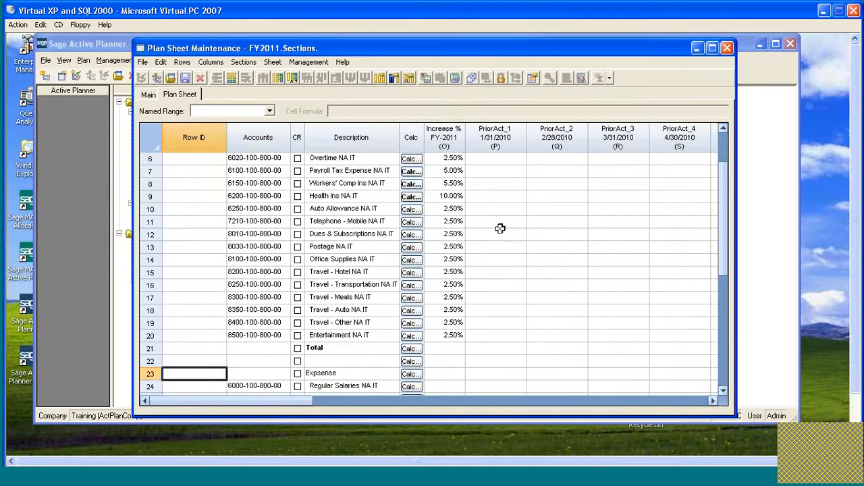
# Review the rows of the inserted section from its header down to its Total footer.
pyautogui.scroll(-6, 465, 269)
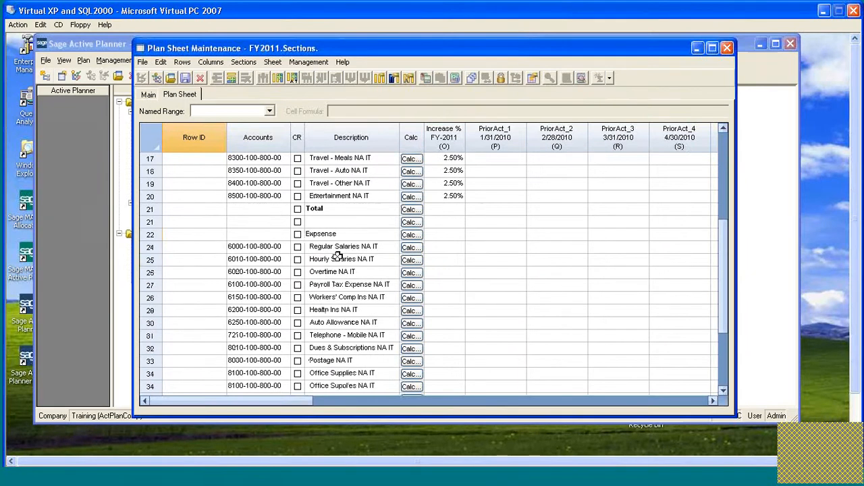
pyautogui.scroll(1, 354, 196)
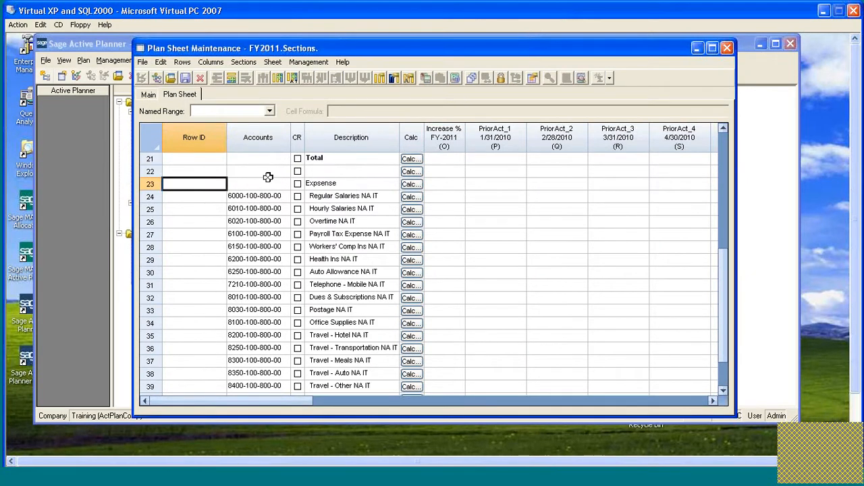
pyautogui.scroll(-1, 354, 325)
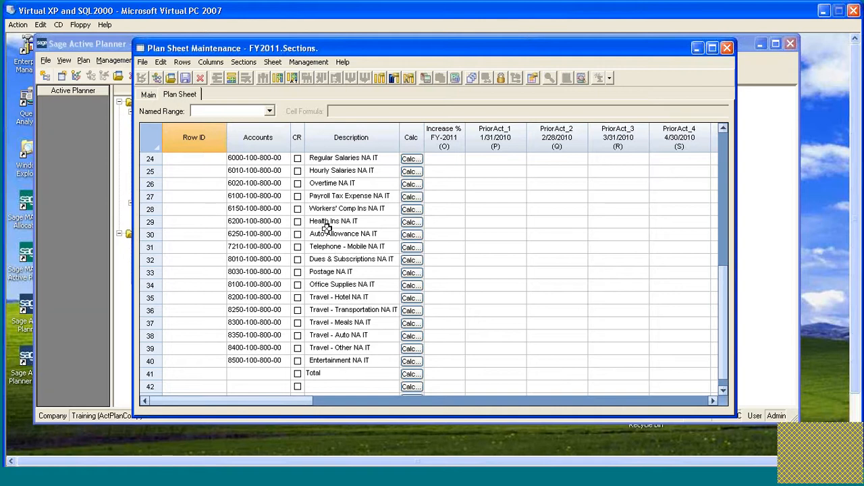
pyautogui.moveTo(150, 184); pyautogui.dragTo(151, 329)
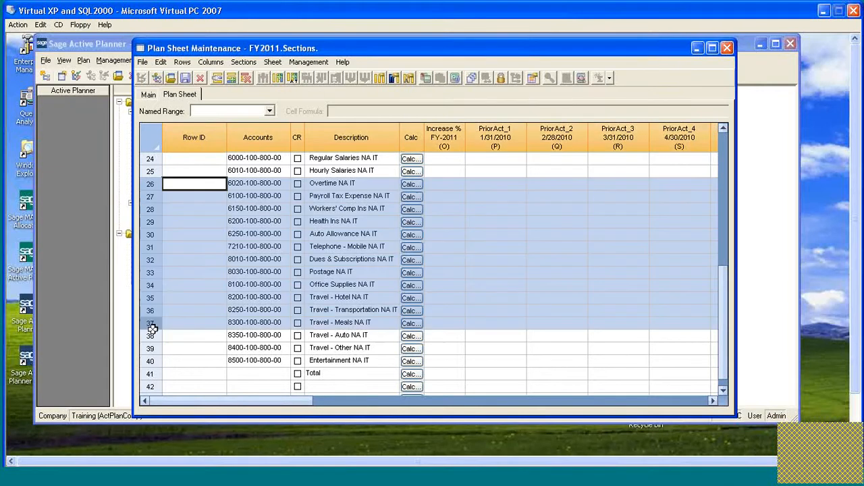
# Delete rows 26 through 37 from the Expense section and check the account rows that remain.
pyautogui.click(243, 75)
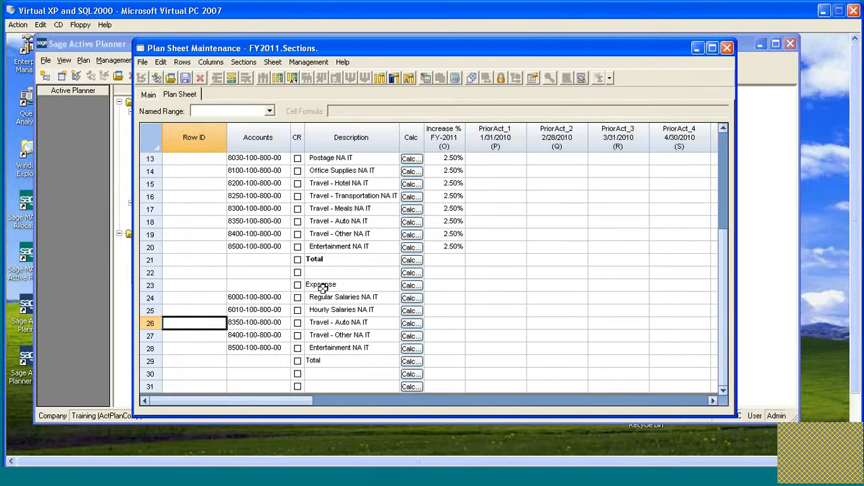
pyautogui.click(243, 310)
pyautogui.click(245, 323)
pyautogui.click(247, 338)
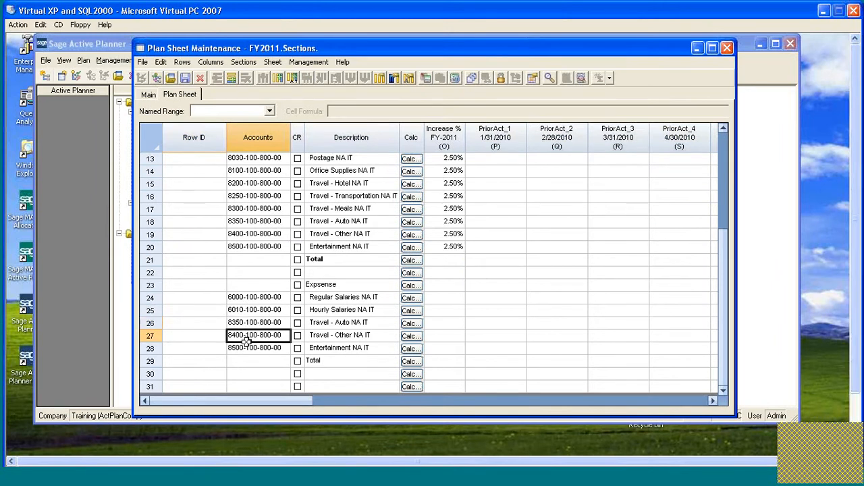
pyautogui.click(247, 347)
pyautogui.click(249, 299)
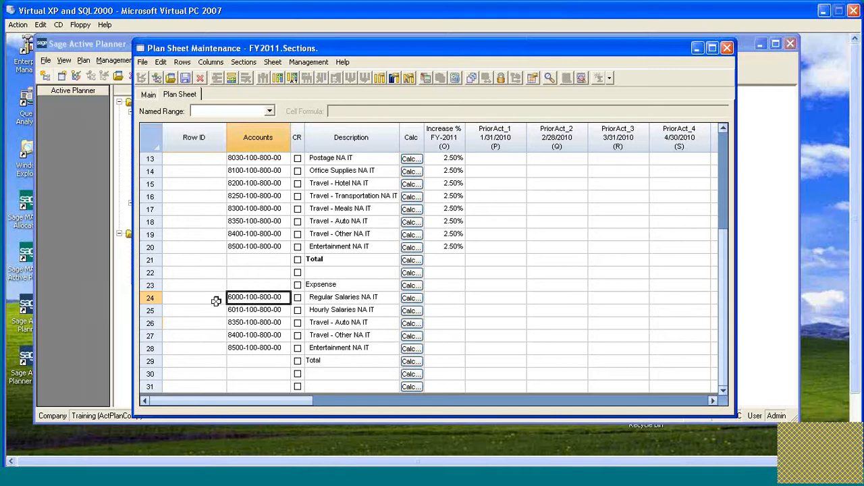
# Generate the missing rows of the Expense section and check its account list down to the Total row.
pyautogui.click(237, 64)
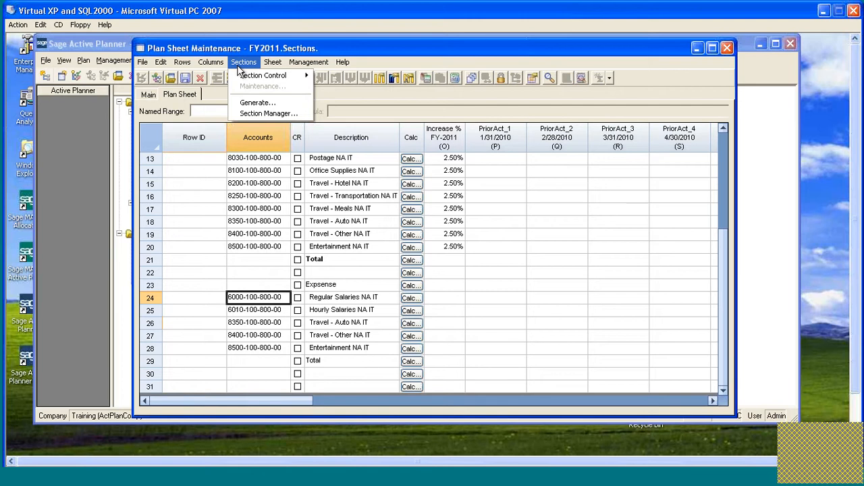
pyautogui.click(261, 102)
pyautogui.click(420, 228)
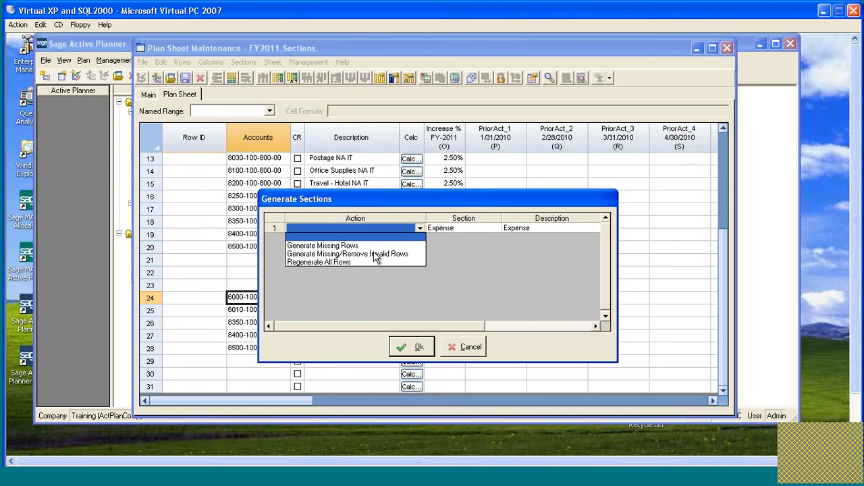
pyautogui.click(332, 247)
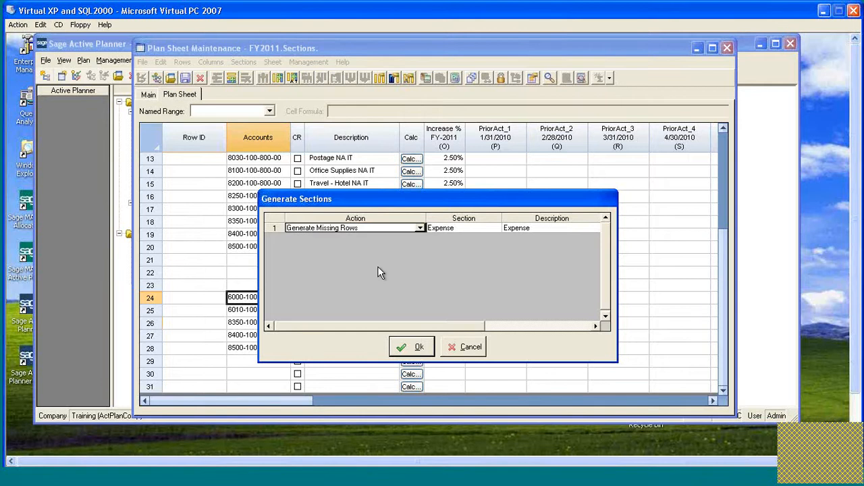
pyautogui.click(408, 347)
pyautogui.click(463, 316)
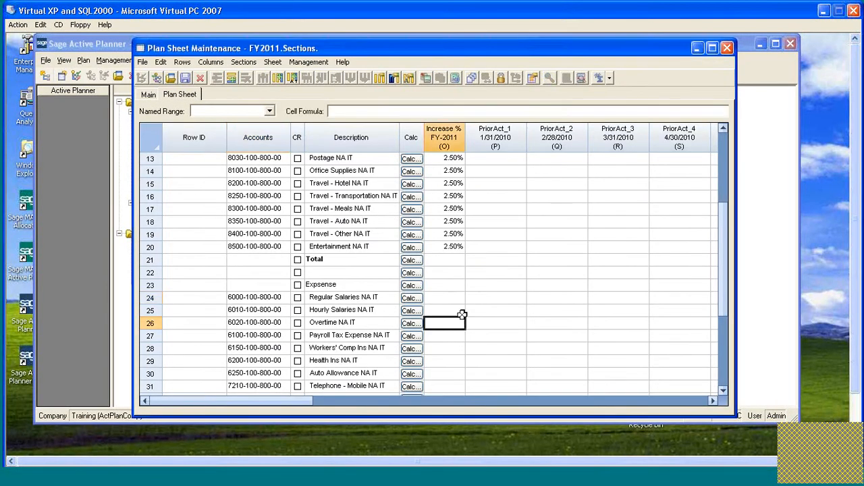
pyautogui.scroll(-3, 450, 313)
pyautogui.scroll(-1, 294, 352)
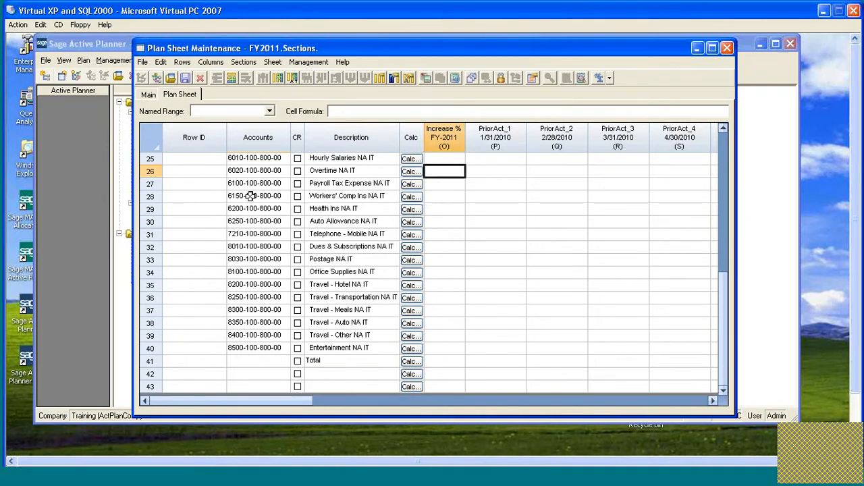
pyautogui.scroll(1, 252, 180)
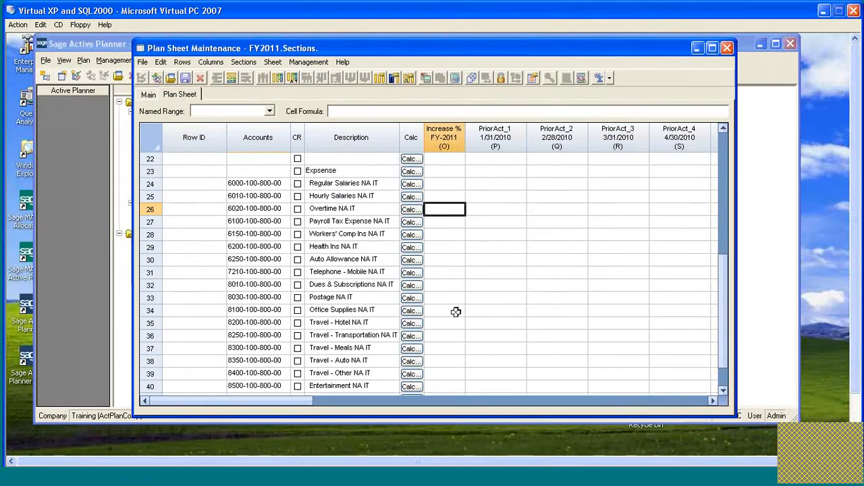
# Show the reserved Section column in the plan sheet view.
pyautogui.click(270, 63)
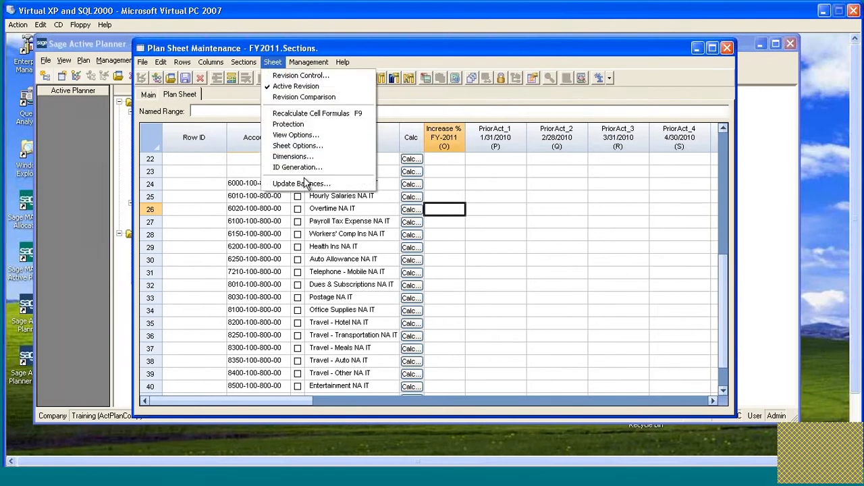
pyautogui.click(310, 135)
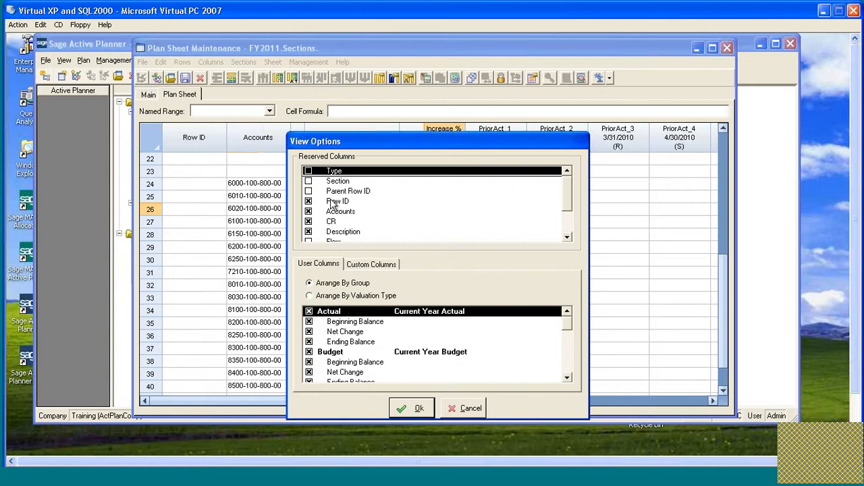
pyautogui.click(309, 182)
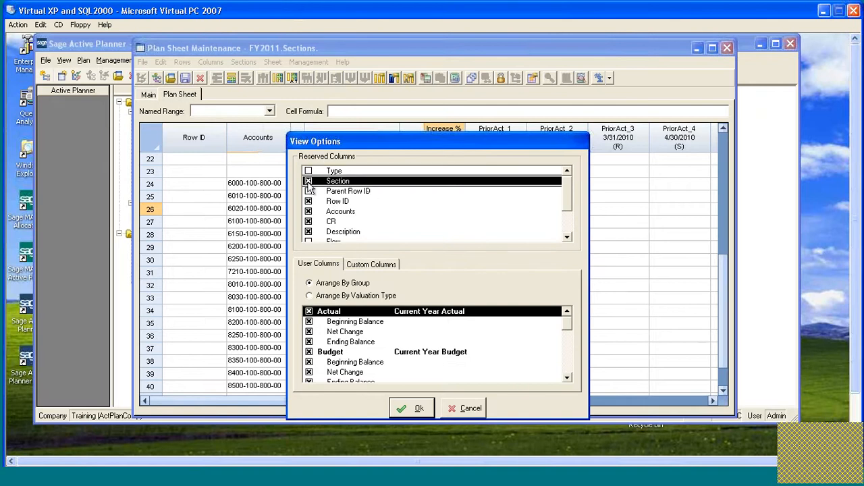
pyautogui.click(409, 409)
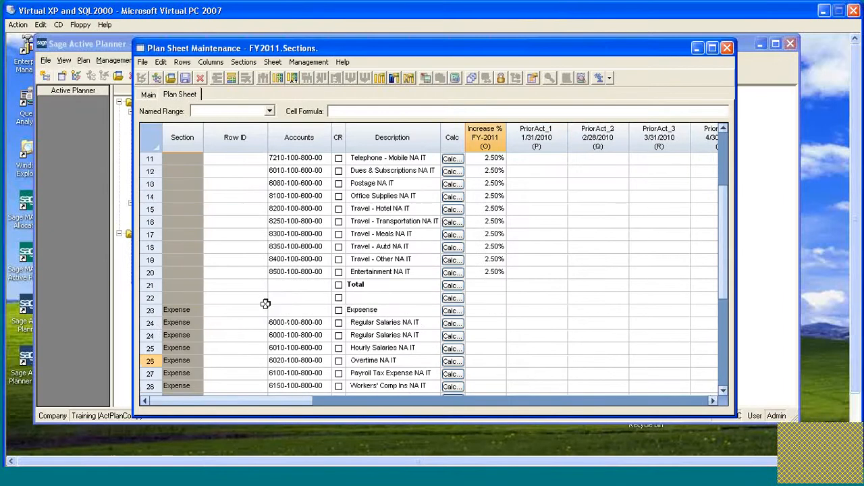
# Examine the Section column to see which rows of the sheet belong to the Expense section.
pyautogui.scroll(-2, 266, 303)
pyautogui.scroll(6, 266, 304)
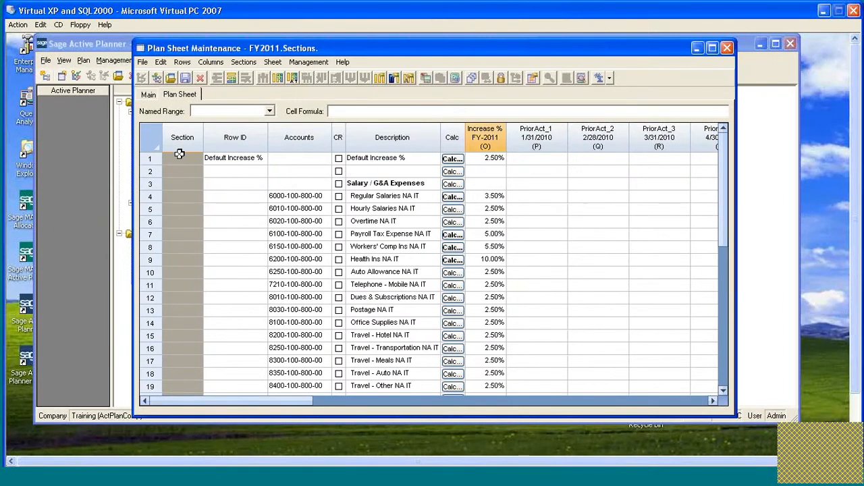
pyautogui.scroll(-4, 175, 296)
pyautogui.scroll(-3, 175, 296)
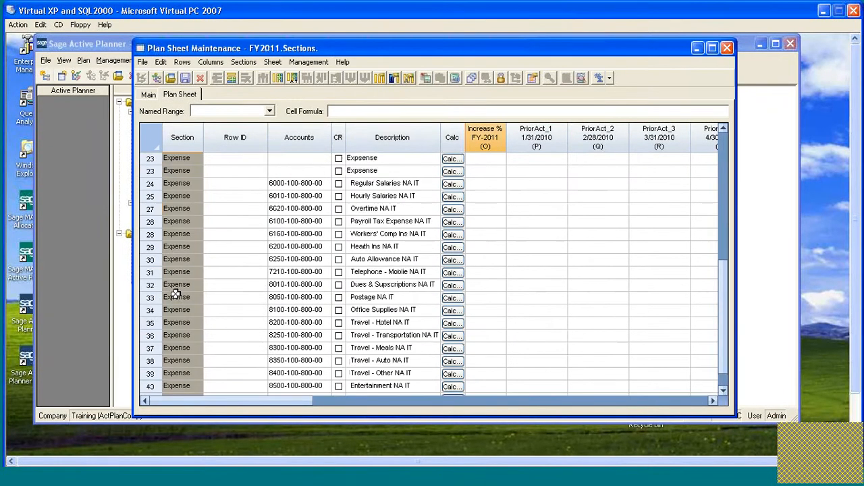
pyautogui.scroll(1, 223, 282)
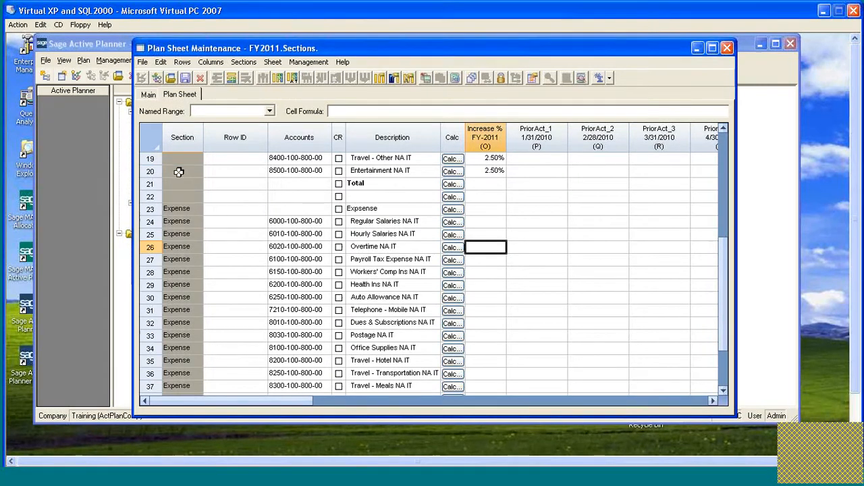
pyautogui.scroll(-1, 190, 176)
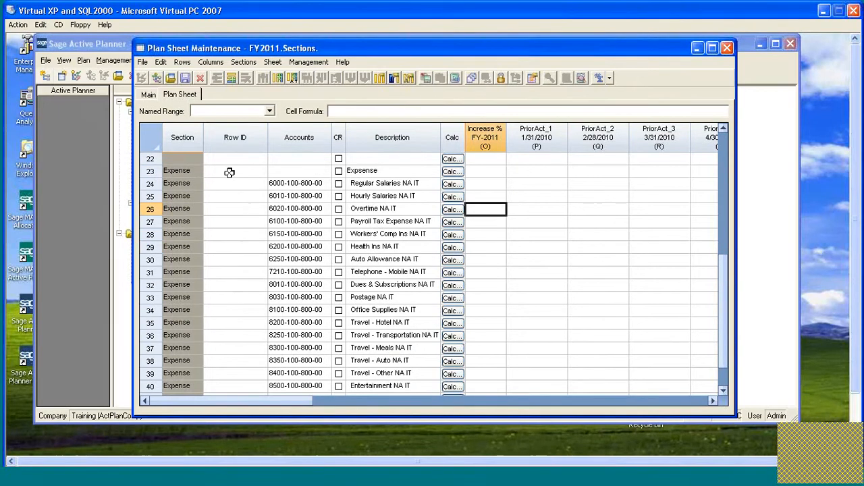
pyautogui.scroll(-1, 214, 172)
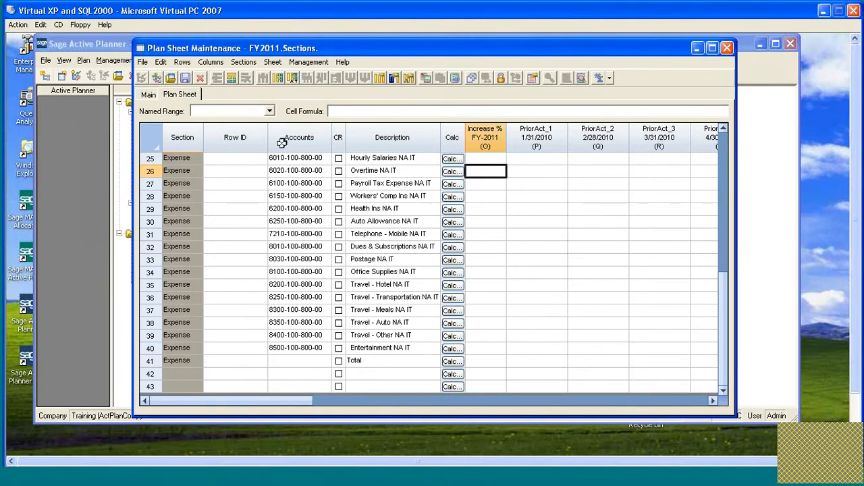
# Hide the reserved Section column from the plan sheet view.
pyautogui.click(273, 62)
pyautogui.click(297, 135)
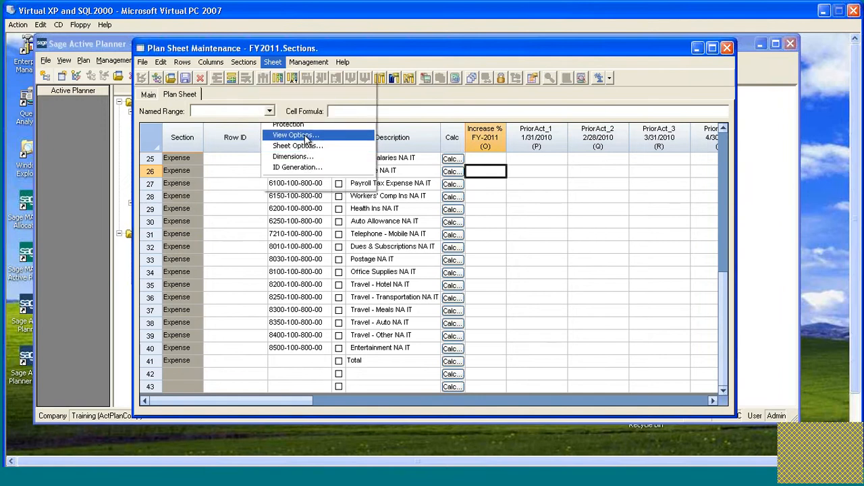
pyautogui.click(308, 182)
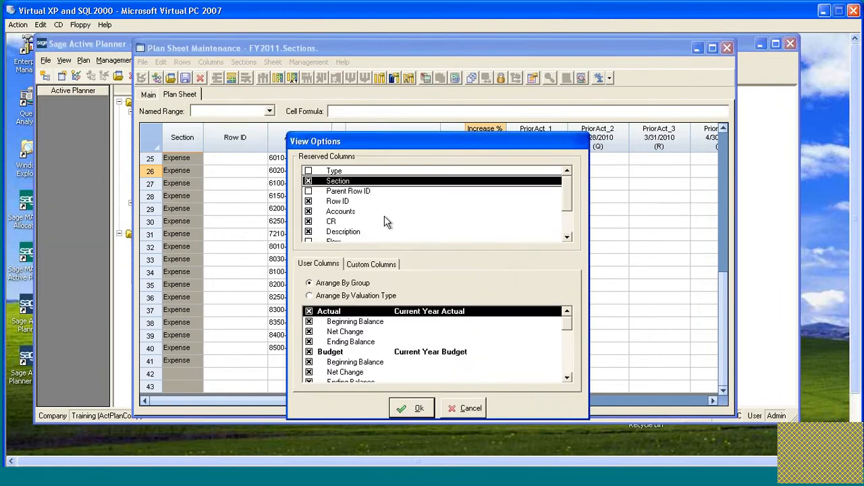
pyautogui.click(399, 407)
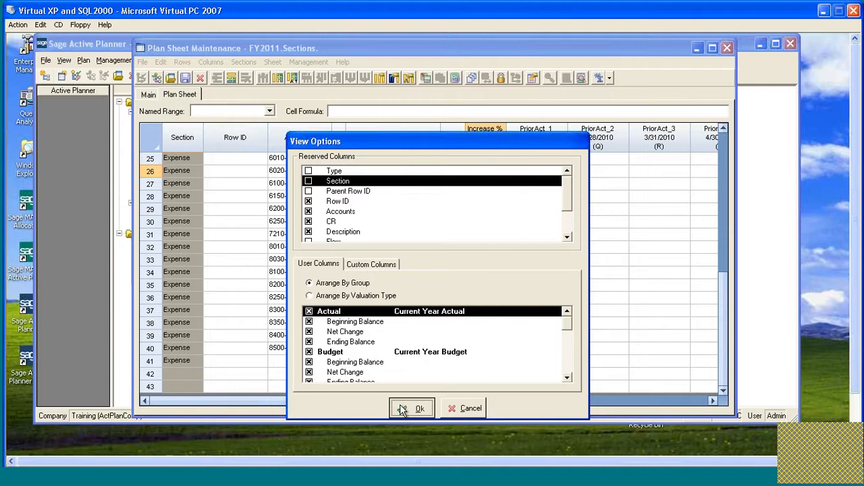
# Compare the Increase % and prior-actual cells of the Expense section with those of the Salary / G&A Expenses rows.
pyautogui.scroll(-6, 296, 302)
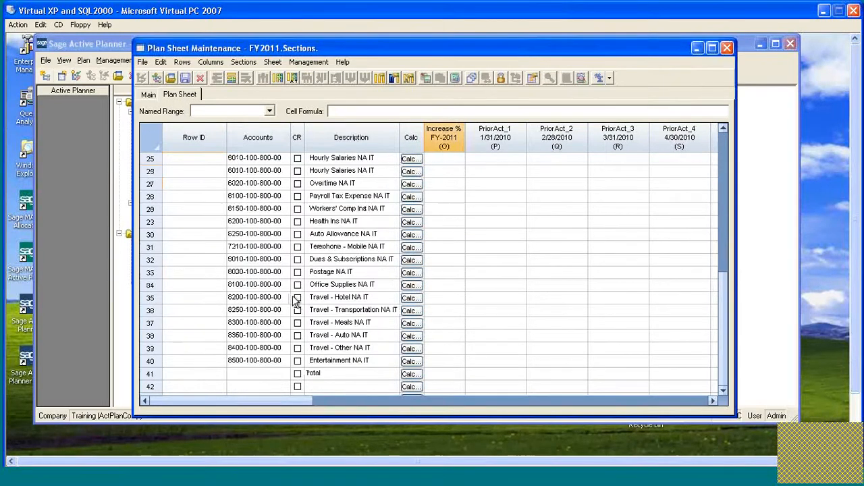
pyautogui.scroll(2, 296, 301)
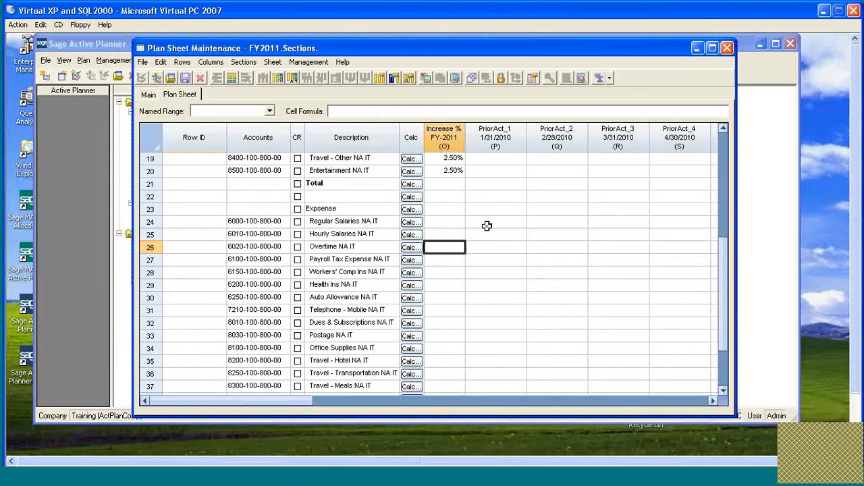
pyautogui.scroll(-1, 385, 231)
pyautogui.scroll(-1, 385, 231)
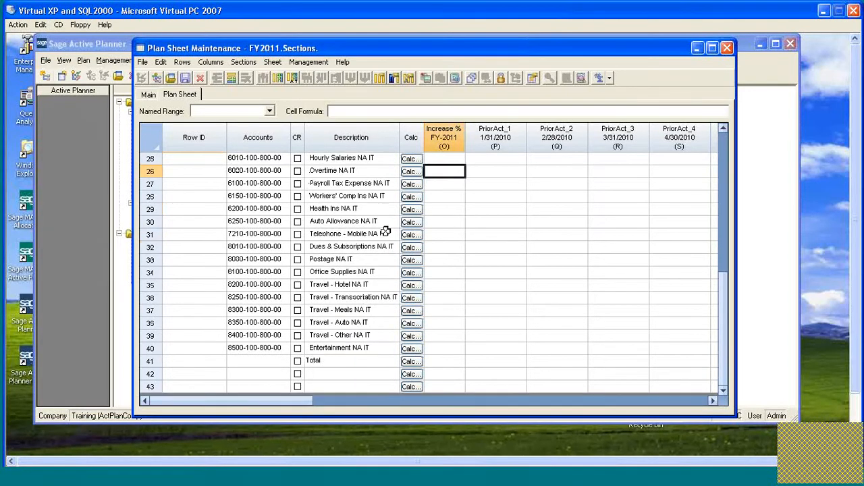
pyautogui.scroll(1, 457, 251)
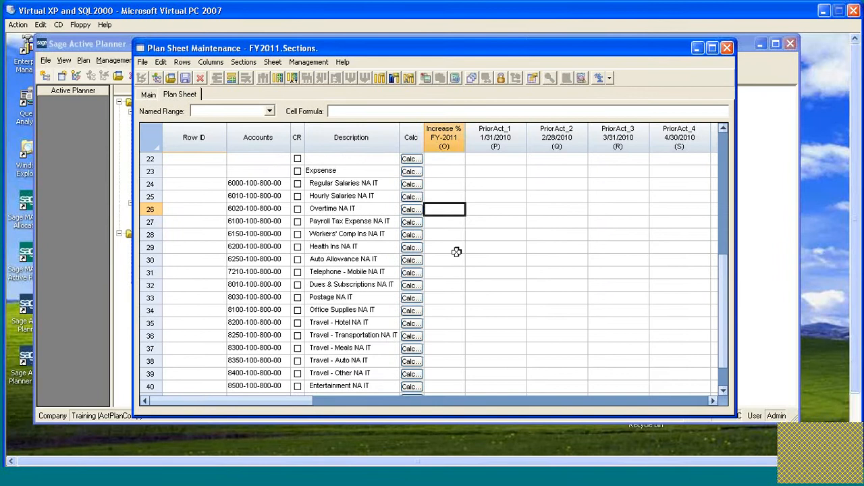
pyautogui.click(446, 185)
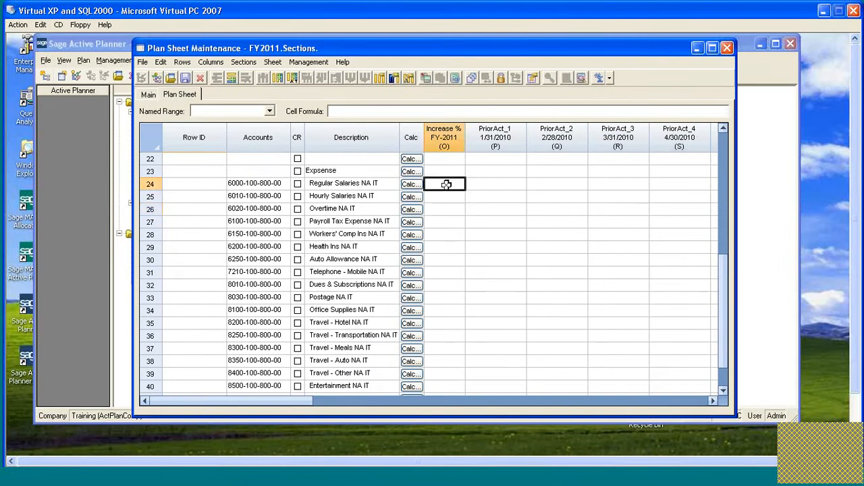
pyautogui.click(494, 183)
pyautogui.click(543, 185)
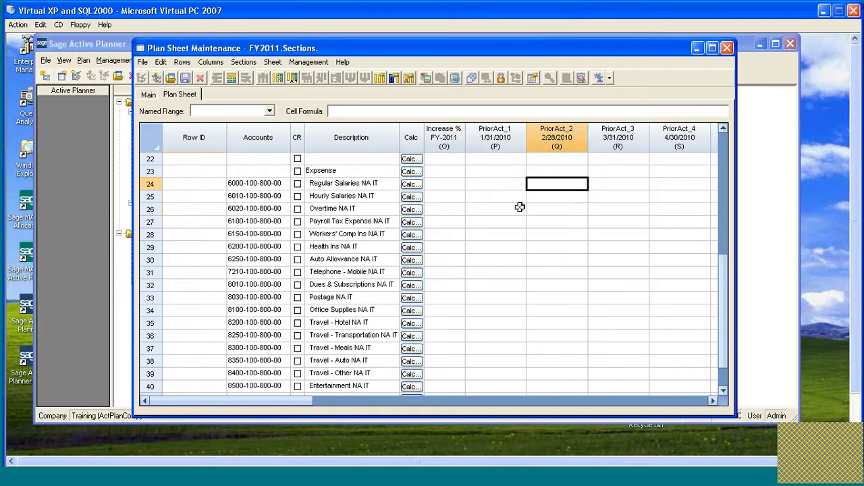
pyautogui.scroll(7, 513, 204)
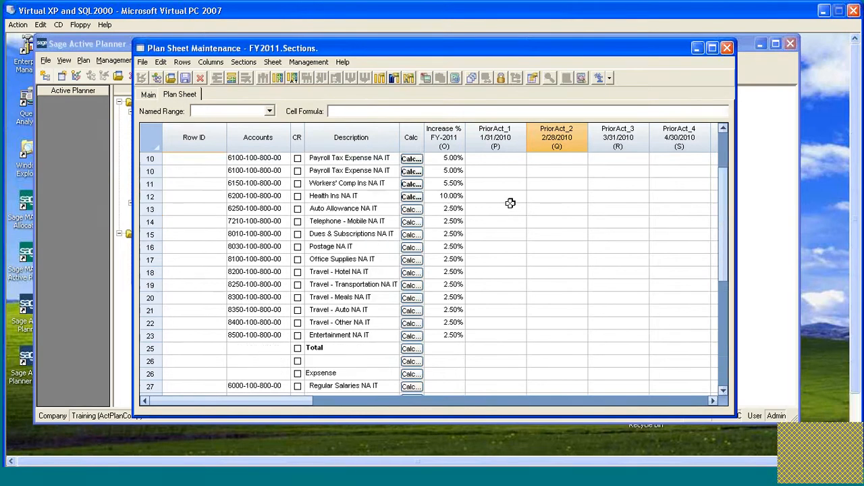
pyautogui.scroll(-1, 491, 205)
pyautogui.scroll(1, 491, 205)
pyautogui.scroll(-1, 492, 205)
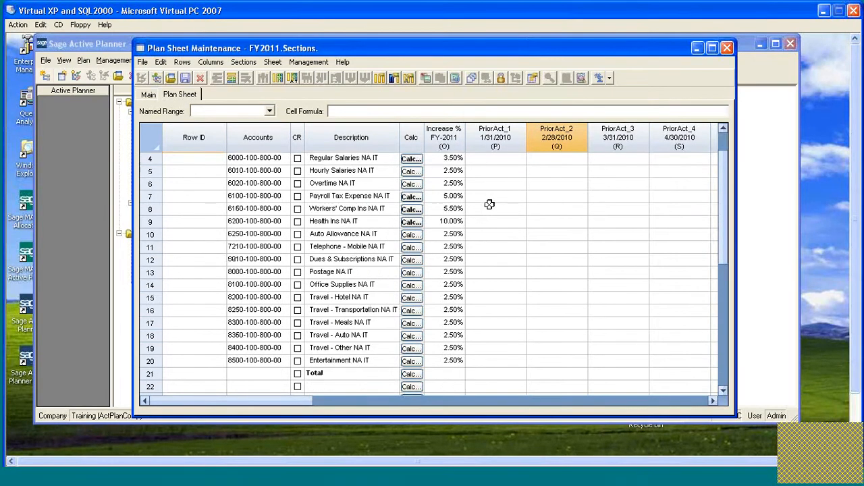
pyautogui.scroll(1, 498, 254)
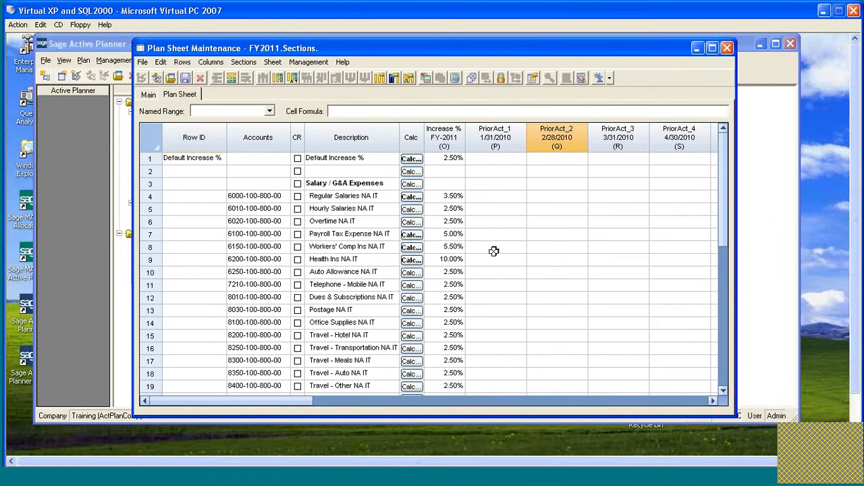
# Copy the Hourly Salaries cells from Increase % through YTD_Actual in row 5 into the Expense section's Regular Salaries row, row 24.
pyautogui.click(462, 209)
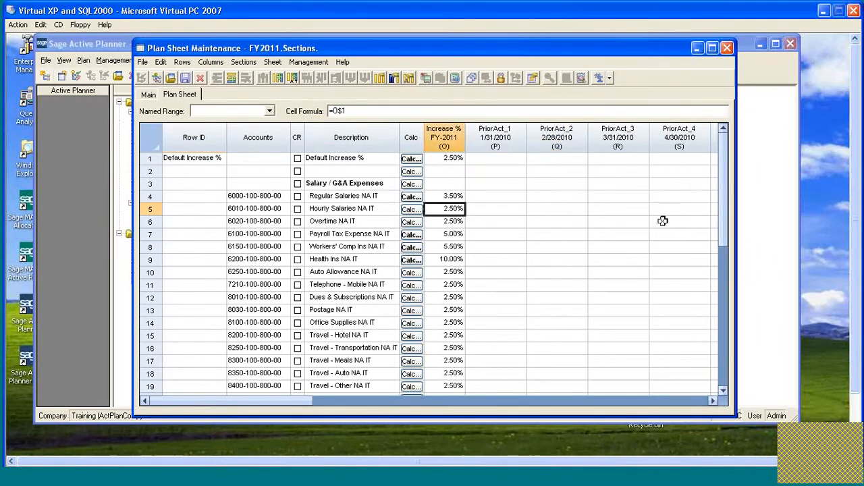
pyautogui.click(663, 221)
pyautogui.hotkey('shift', 'End')
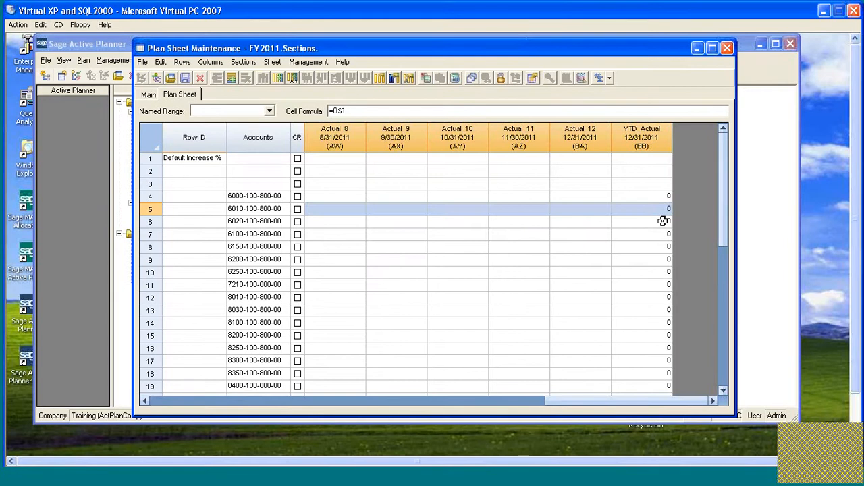
pyautogui.press('Home')
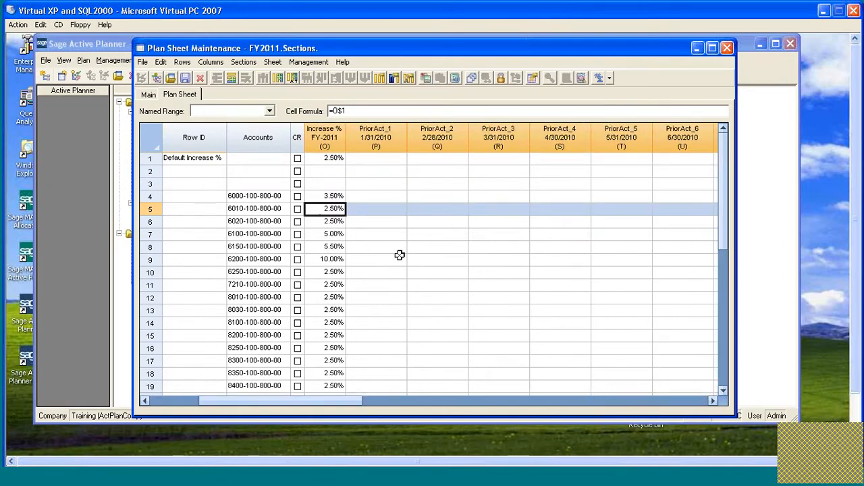
pyautogui.scroll(-1, 397, 255)
pyautogui.scroll(-3, 397, 255)
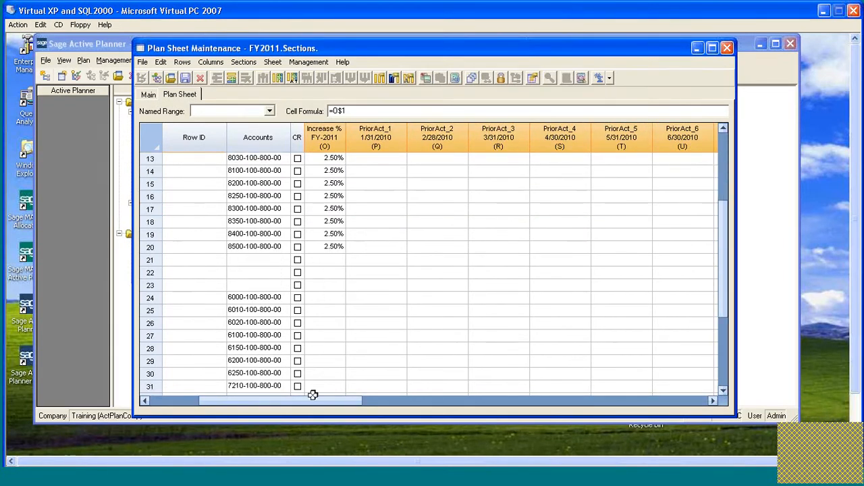
pyautogui.moveTo(308, 401); pyautogui.dragTo(254, 400)
pyautogui.click(439, 297)
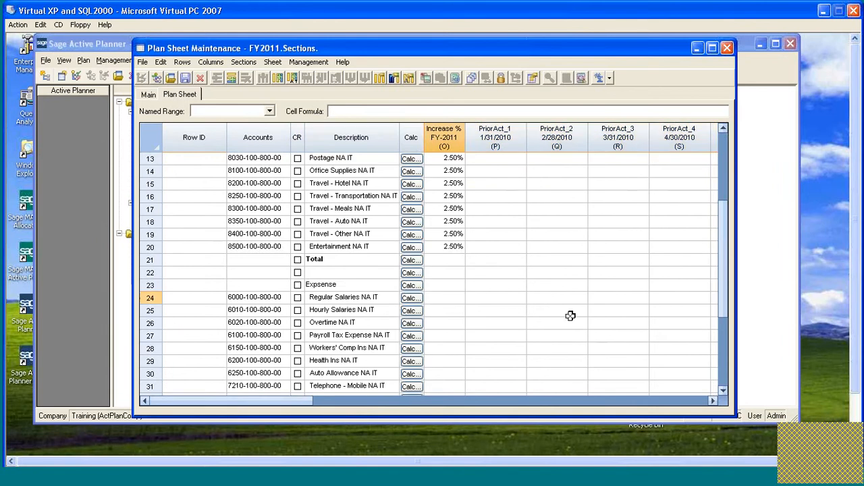
pyautogui.write('2.50%')
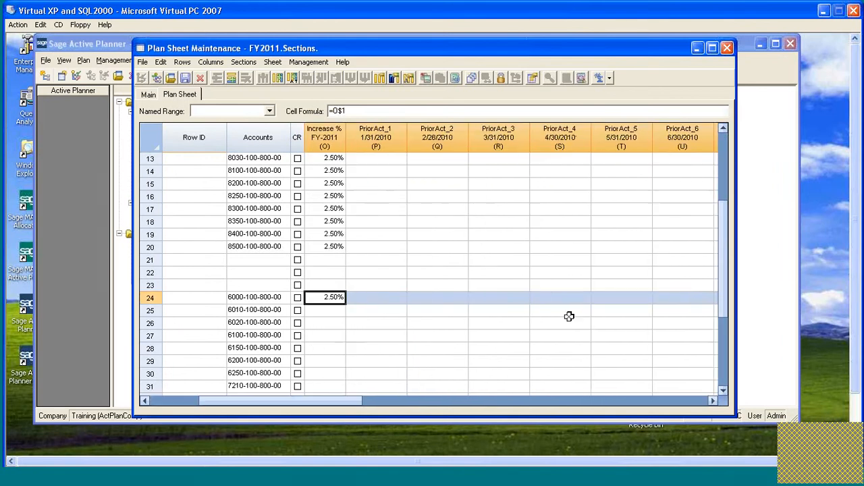
# Set row 24's Increase % to 0.00% and copy the calculation of row 4's Increase % cell into it.
pyautogui.write('0')
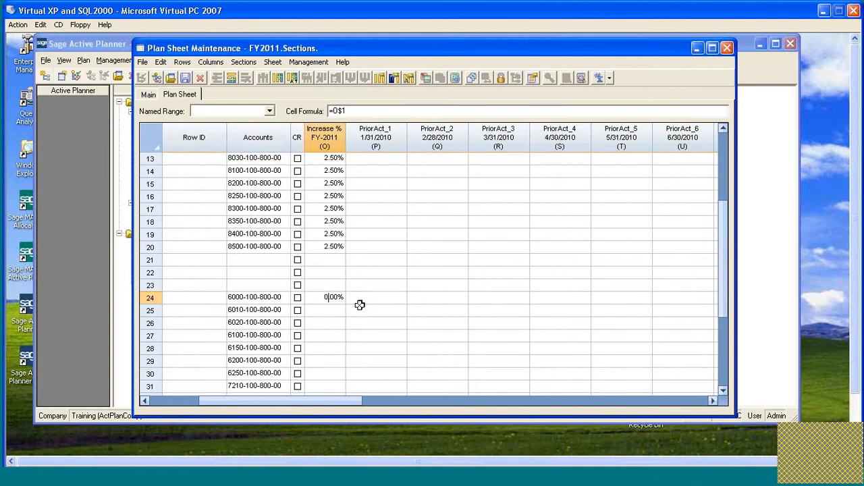
pyautogui.press('Up')
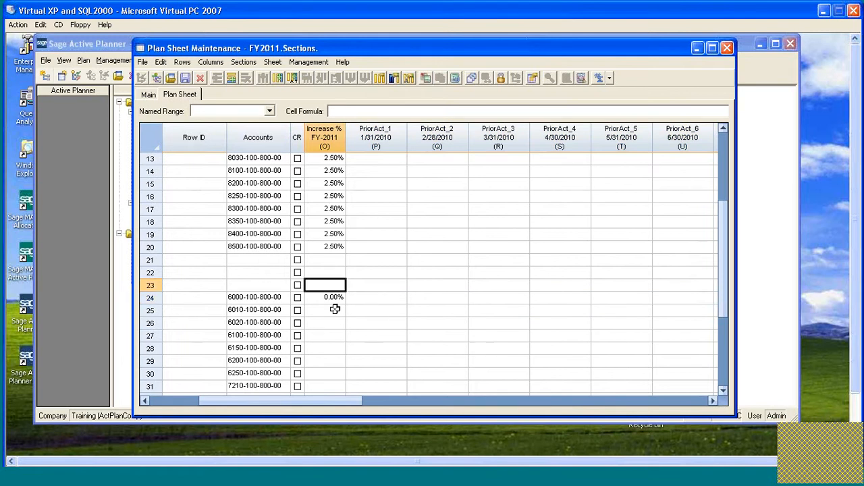
pyautogui.moveTo(329, 401); pyautogui.dragTo(239, 399)
pyautogui.scroll(4, 390, 196)
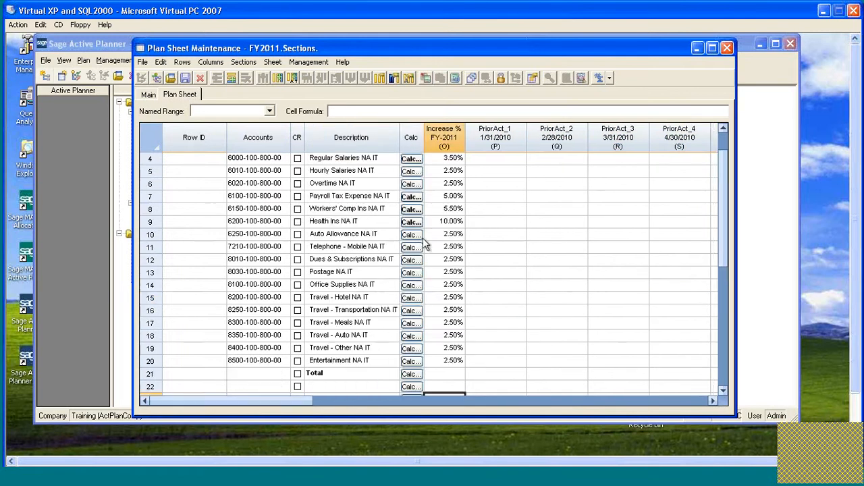
pyautogui.click(444, 196)
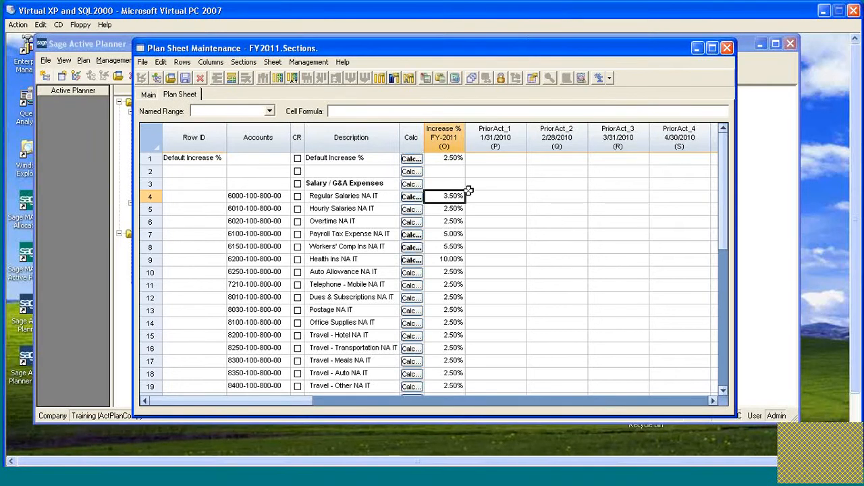
pyautogui.scroll(-5, 465, 192)
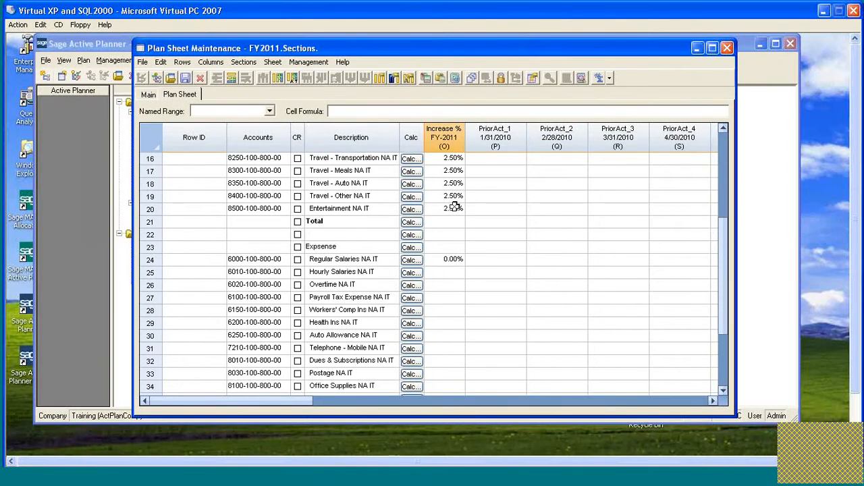
pyautogui.click(447, 260)
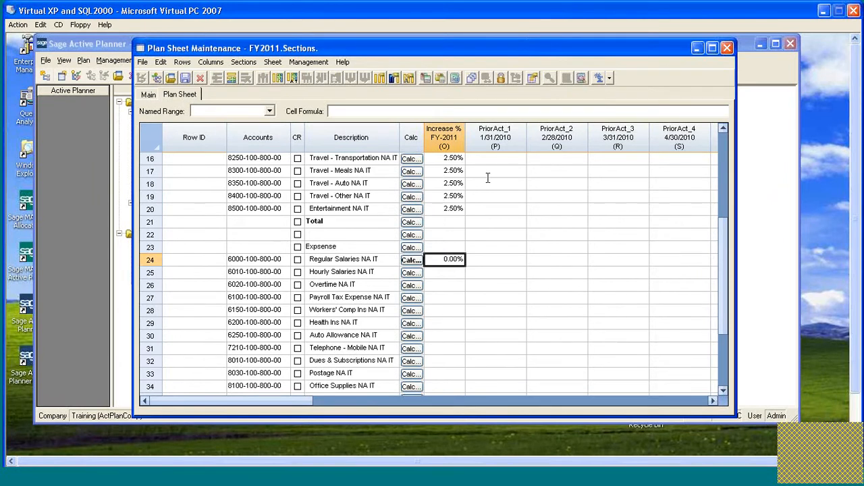
# Enter a total formula =0+sum(P24:P40) in the PriorAct_1 cell of the Expense section's Total row, row 41.
pyautogui.scroll(-2, 497, 265)
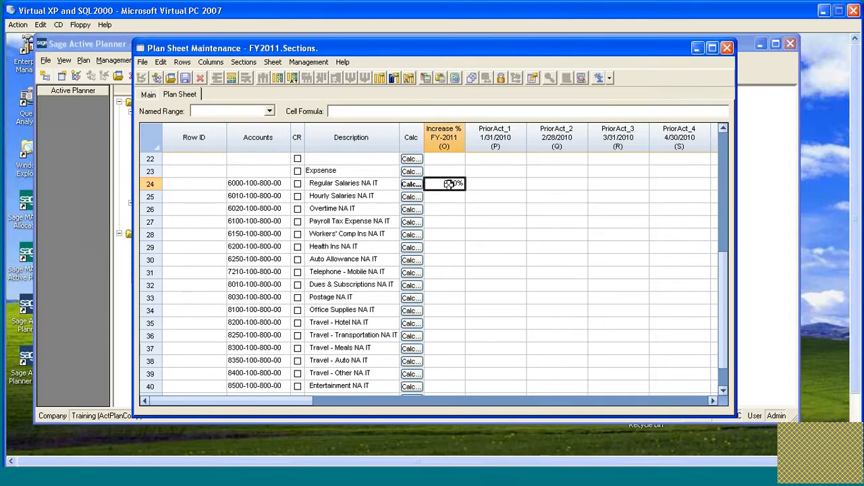
pyautogui.scroll(-1, 495, 242)
pyautogui.scroll(1, 495, 242)
pyautogui.moveTo(491, 185); pyautogui.dragTo(494, 349)
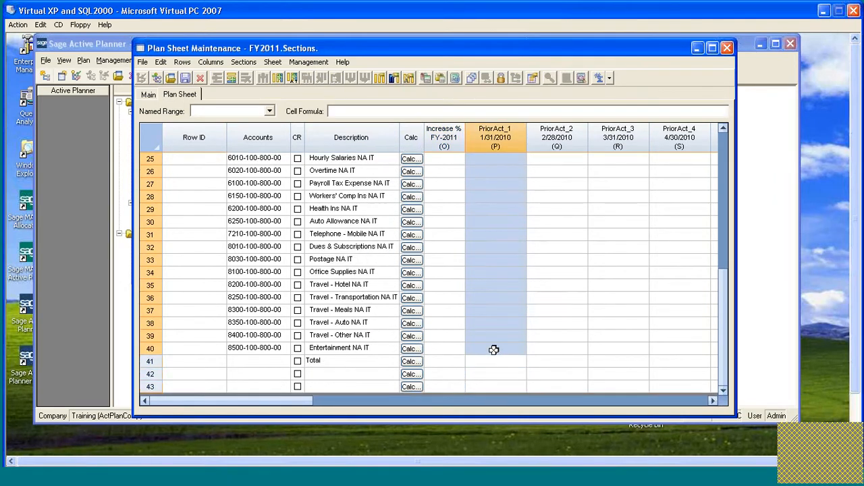
pyautogui.click(609, 79)
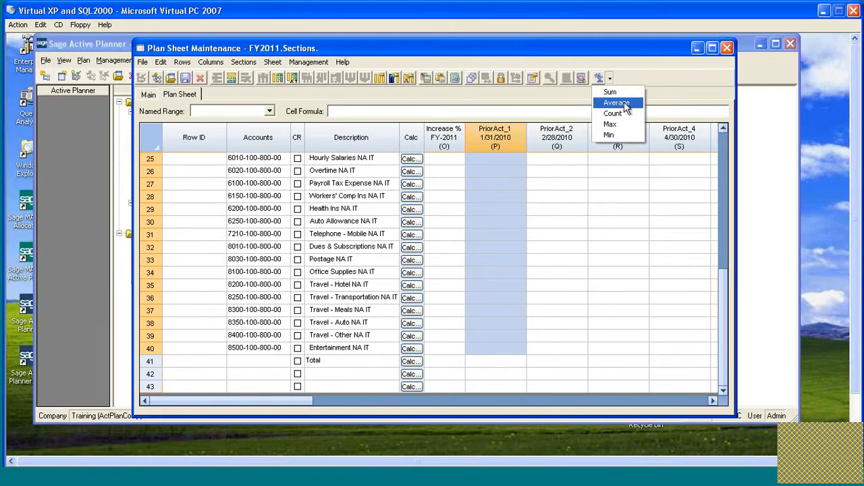
pyautogui.click(619, 93)
pyautogui.click(494, 362)
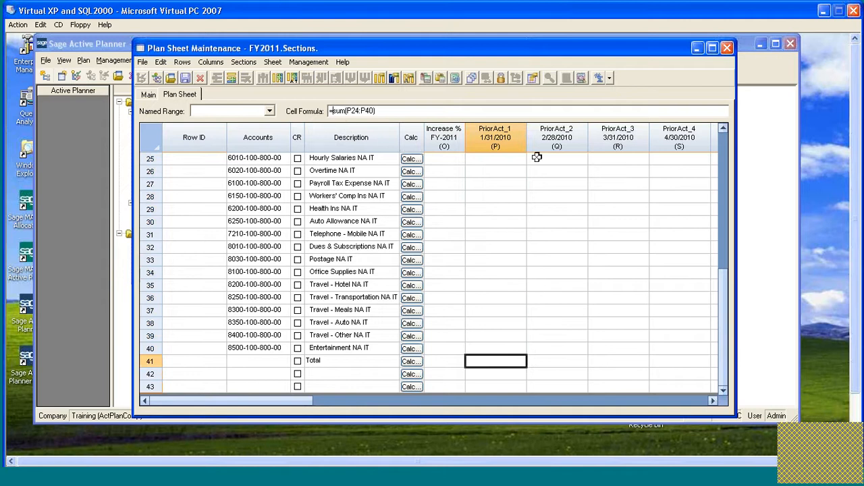
pyautogui.write('0+')
# Fill the total formula across the Total row from PriorAct_1 through YTD_Actual.
pyautogui.hotkey('shift', 'End')
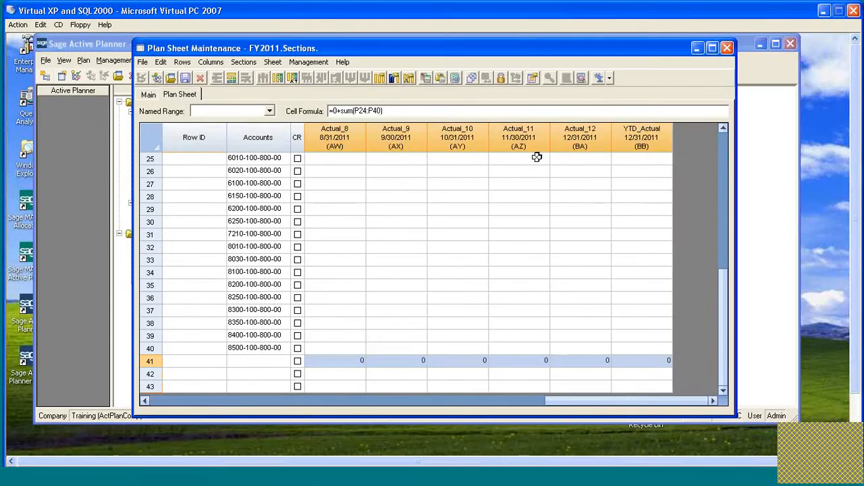
pyautogui.press('Home')
pyautogui.press('Home')
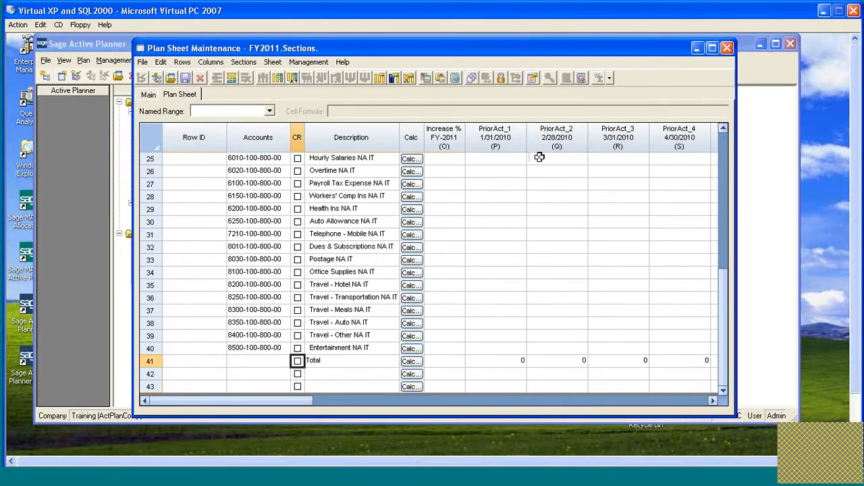
# Generate the Expense section with the Regenerate All Rows action.
pyautogui.scroll(4, 436, 268)
pyautogui.scroll(-2, 436, 268)
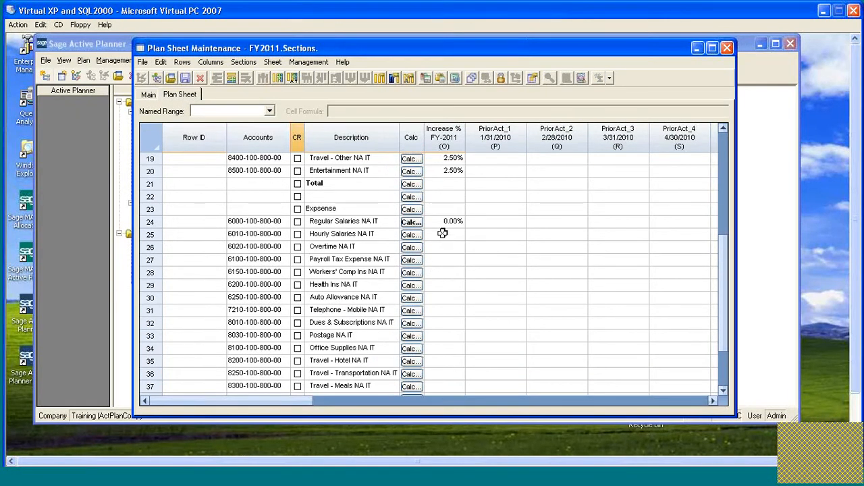
pyautogui.click(244, 61)
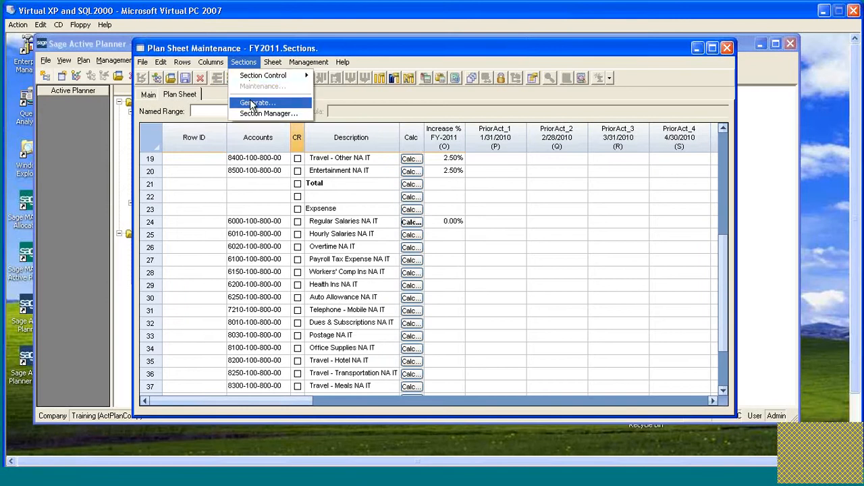
pyautogui.click(253, 104)
pyautogui.click(397, 236)
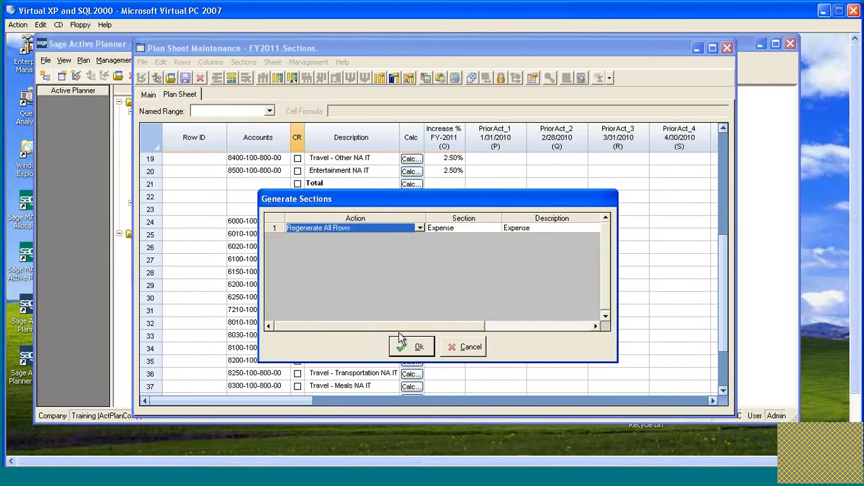
pyautogui.click(417, 348)
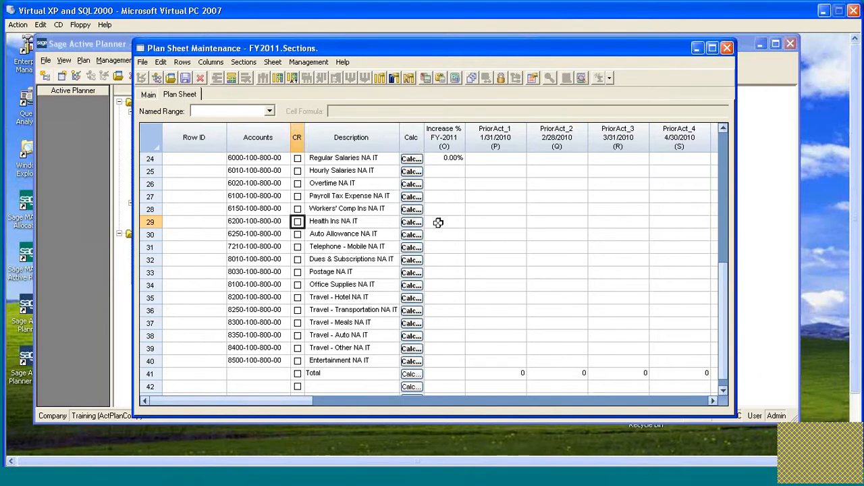
# Refresh the calculations of the Expense section from row 24 down through its Total row and review the calculated amounts.
pyautogui.scroll(1, 445, 266)
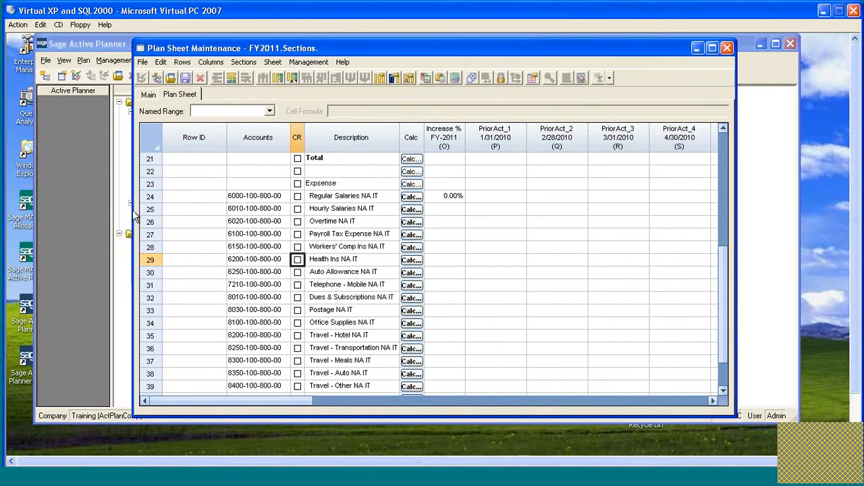
pyautogui.click(154, 195)
pyautogui.moveTo(155, 195); pyautogui.dragTo(150, 398)
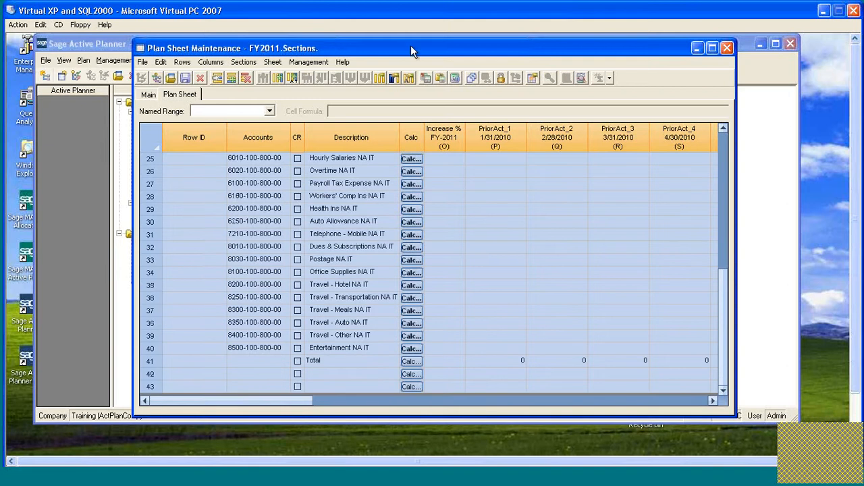
pyautogui.click(455, 79)
pyautogui.click(413, 314)
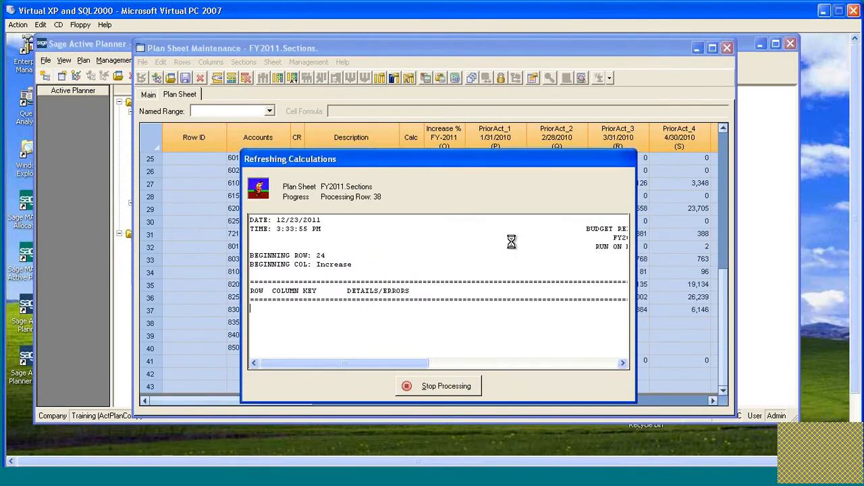
pyautogui.click(555, 387)
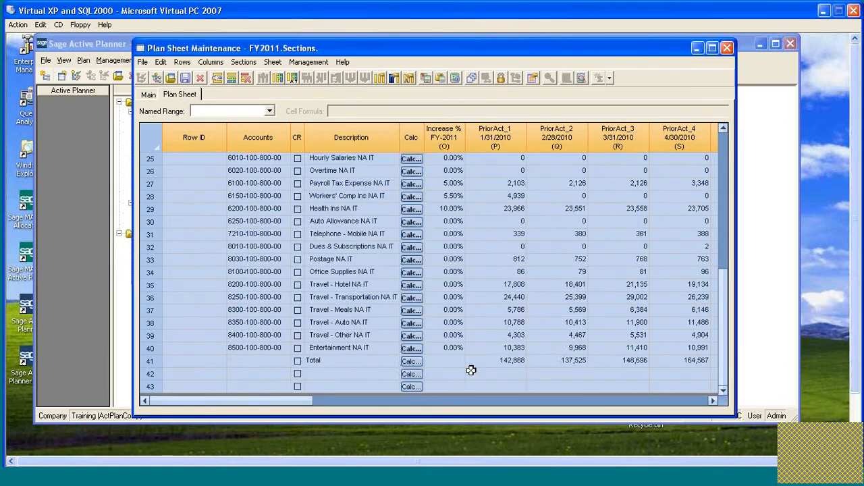
pyautogui.scroll(3, 469, 366)
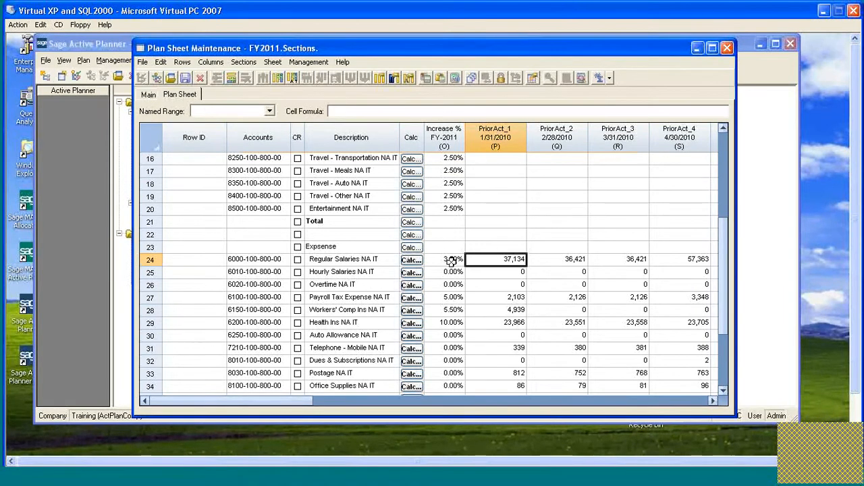
pyautogui.moveTo(264, 401); pyautogui.dragTo(282, 392)
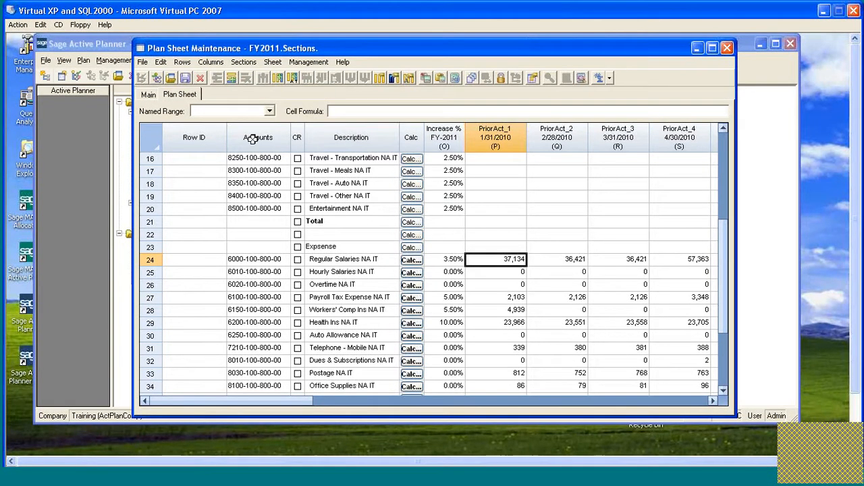
# Start a copy of the Expense section in the Section Manager and enter abc as its section name and description.
pyautogui.click(244, 62)
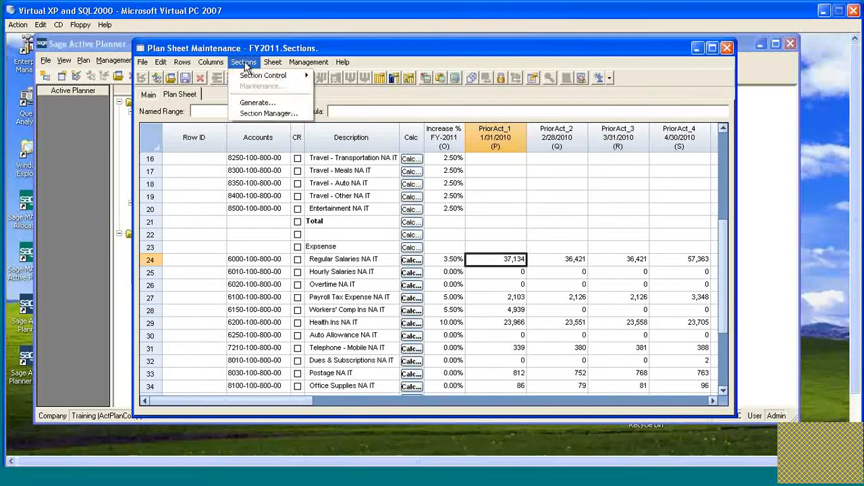
pyautogui.click(269, 113)
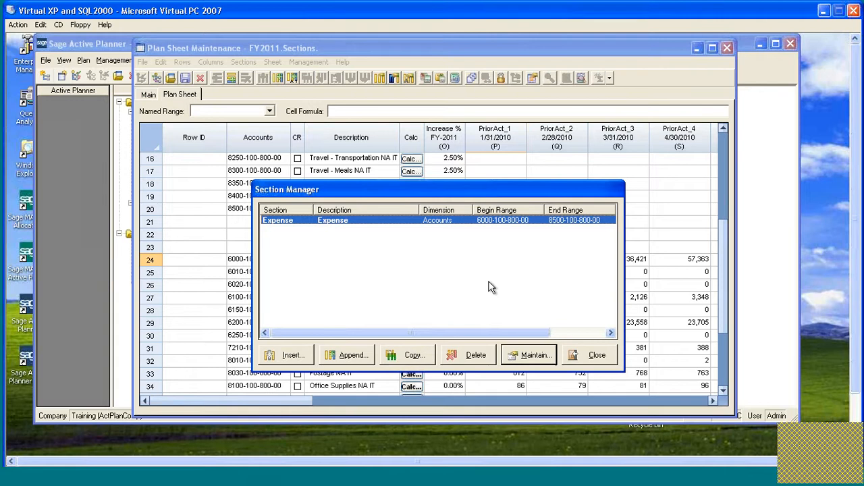
pyautogui.moveTo(488, 189); pyautogui.dragTo(491, 143)
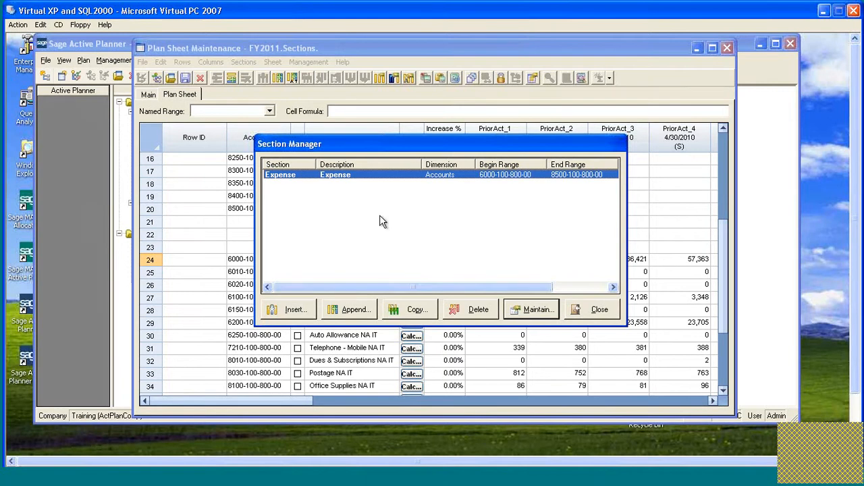
pyautogui.click(407, 313)
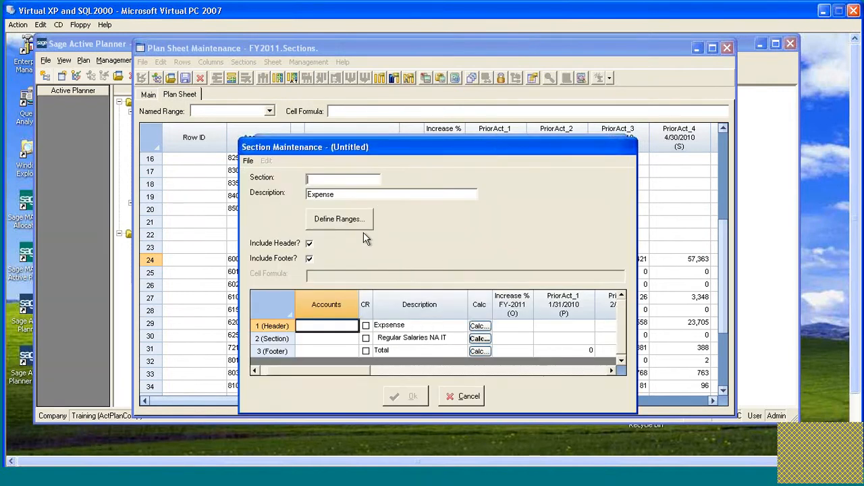
pyautogui.write('abc')
pyautogui.press('Tab')
pyautogui.write('abc')
# Examine the copied section's header and footer rows, including the footer's PriorAct_1 formula.
pyautogui.click(419, 326)
pyautogui.click(391, 353)
pyautogui.click(397, 324)
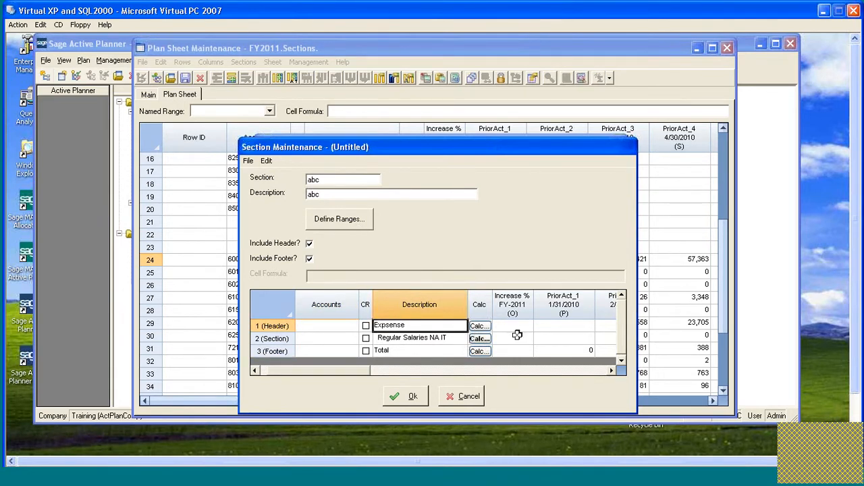
pyautogui.click(572, 351)
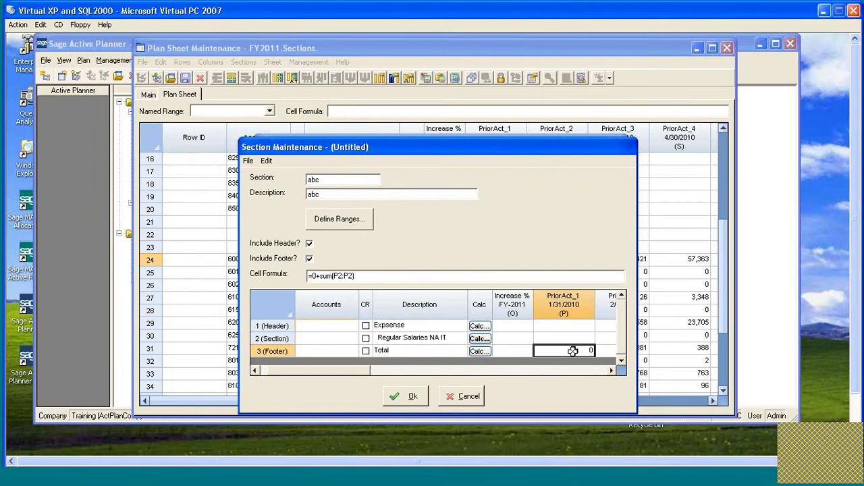
pyautogui.click(340, 220)
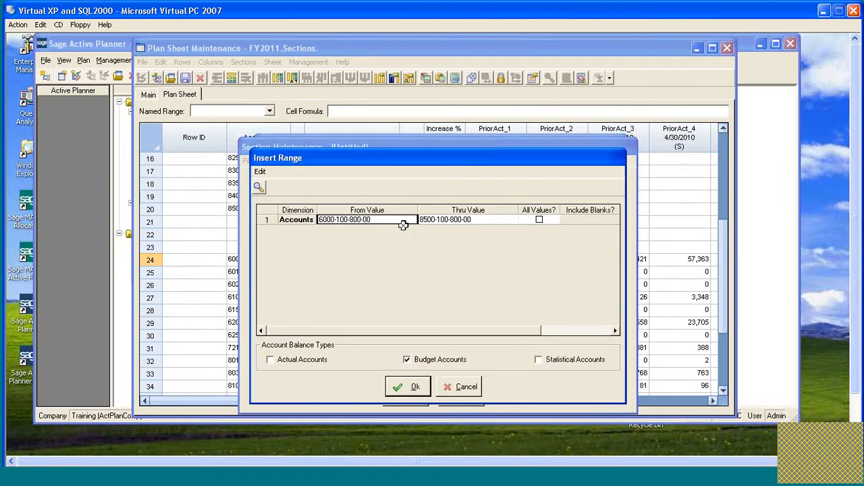
pyautogui.click(358, 250)
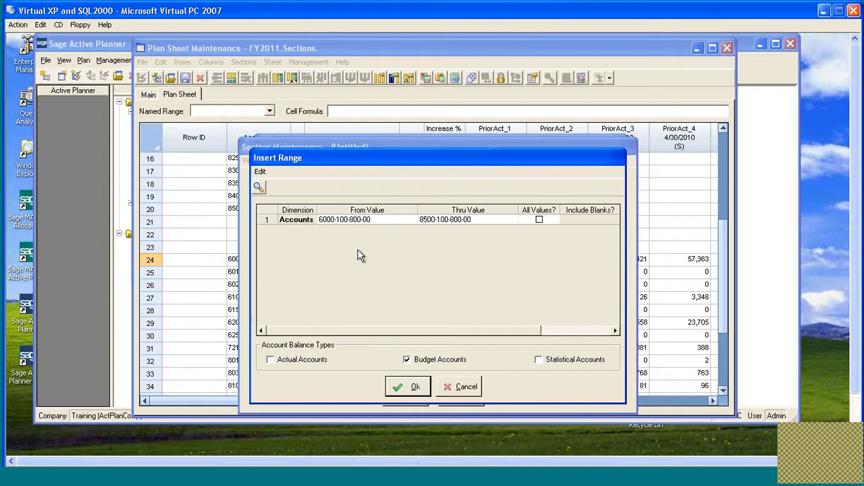
pyautogui.press('Tab')
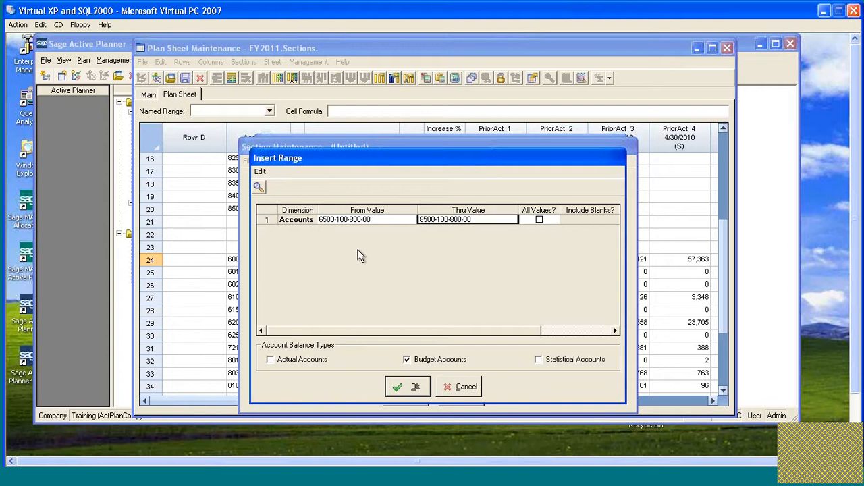
pyautogui.press('Tab')
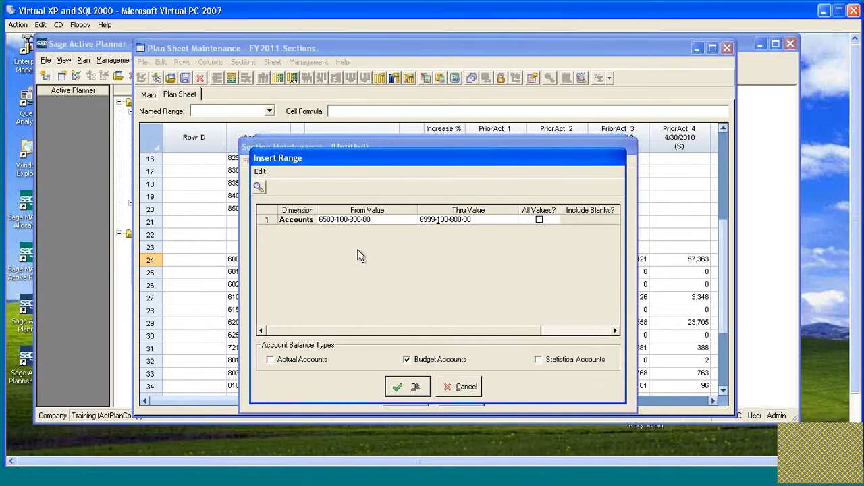
pyautogui.click(409, 386)
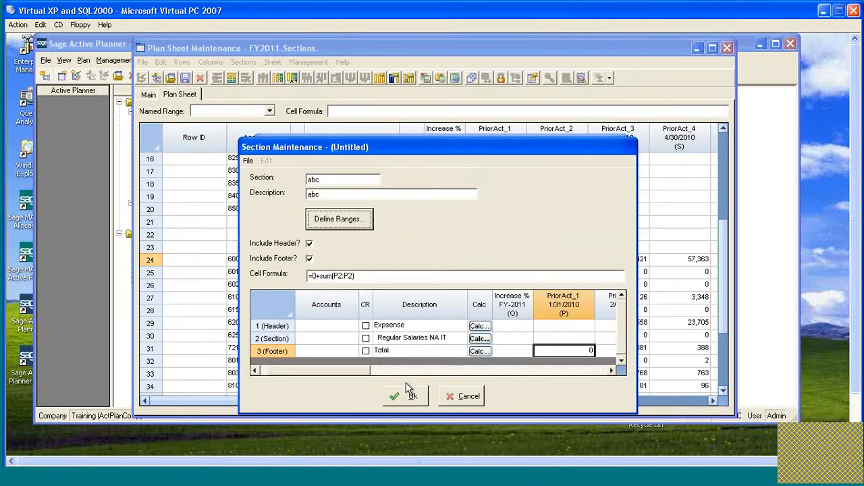
pyautogui.click(408, 396)
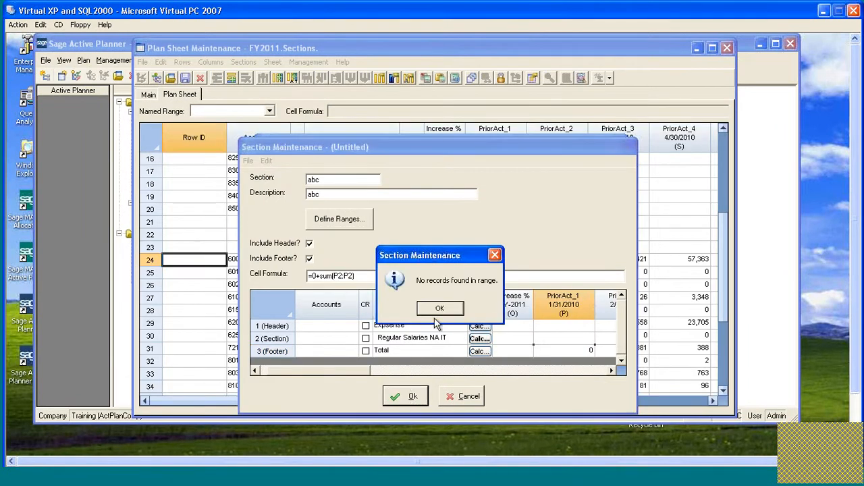
pyautogui.click(440, 308)
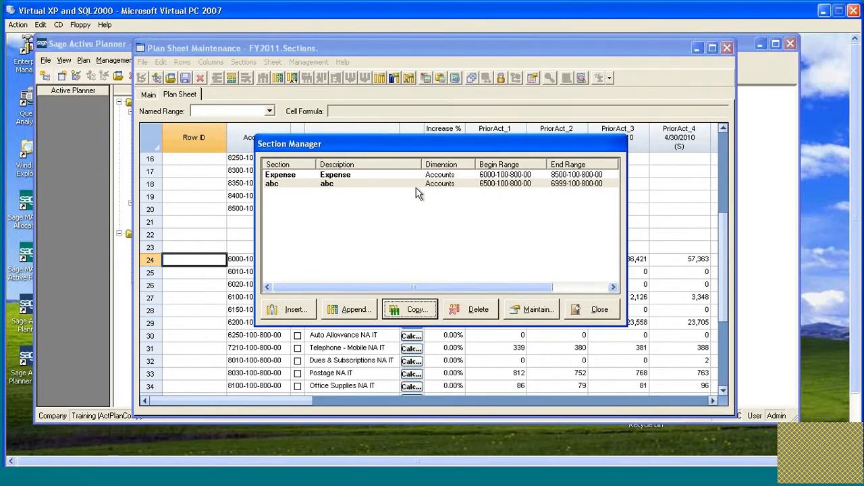
# Delete the abc section in the Section Manager.
pyautogui.click(302, 185)
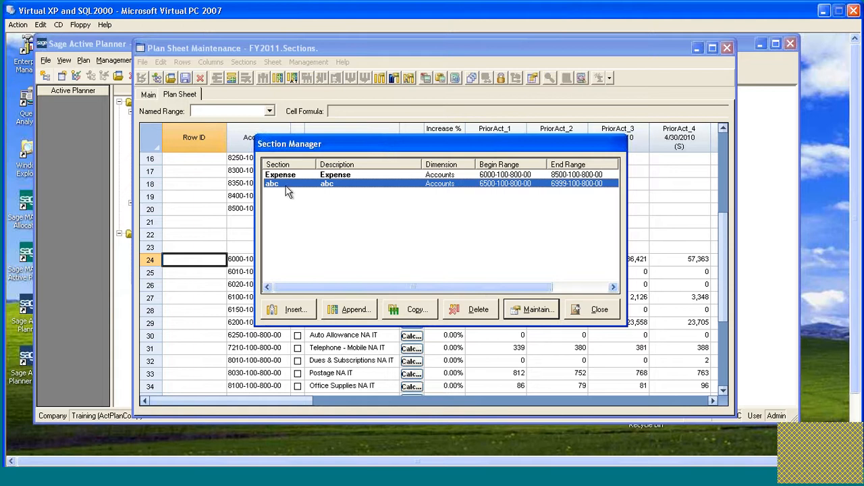
pyautogui.click(473, 313)
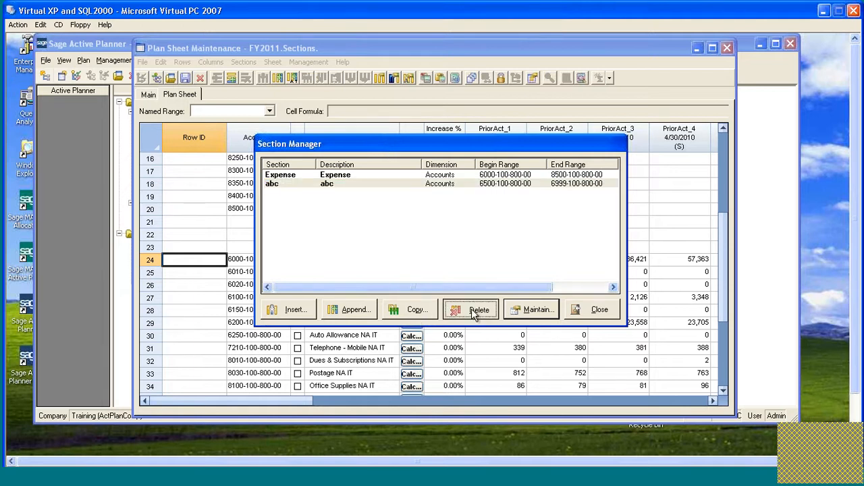
pyautogui.click(414, 309)
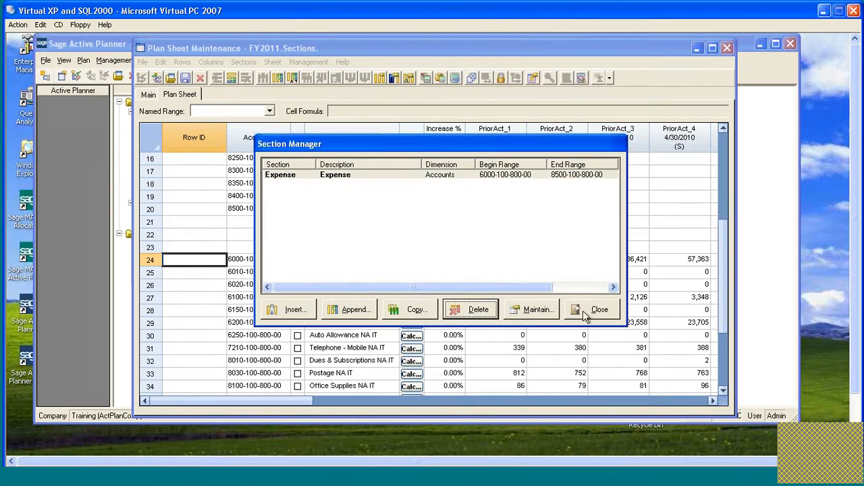
# Review the Expense section's account range, header and footer rows and Generate options without saving changes.
pyautogui.click(287, 177)
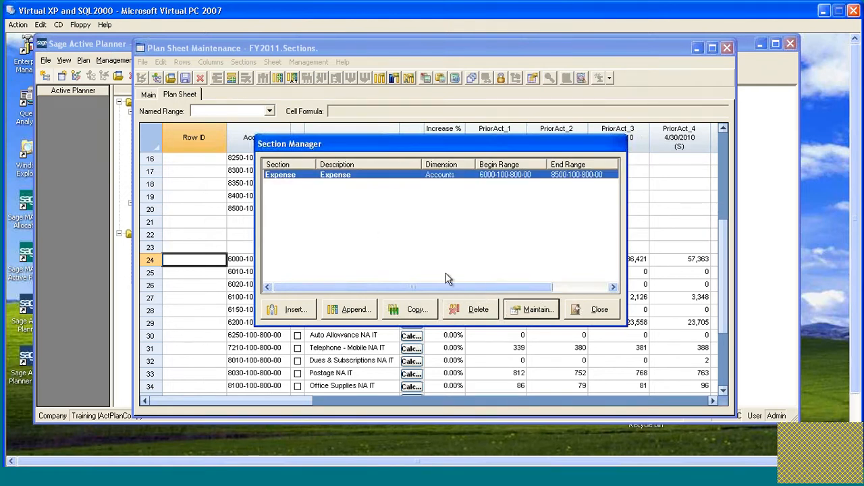
pyautogui.click(535, 311)
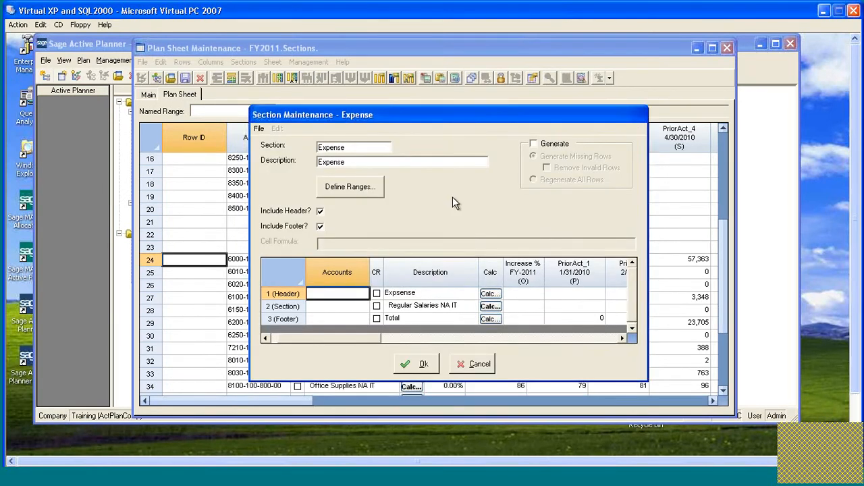
pyautogui.click(372, 187)
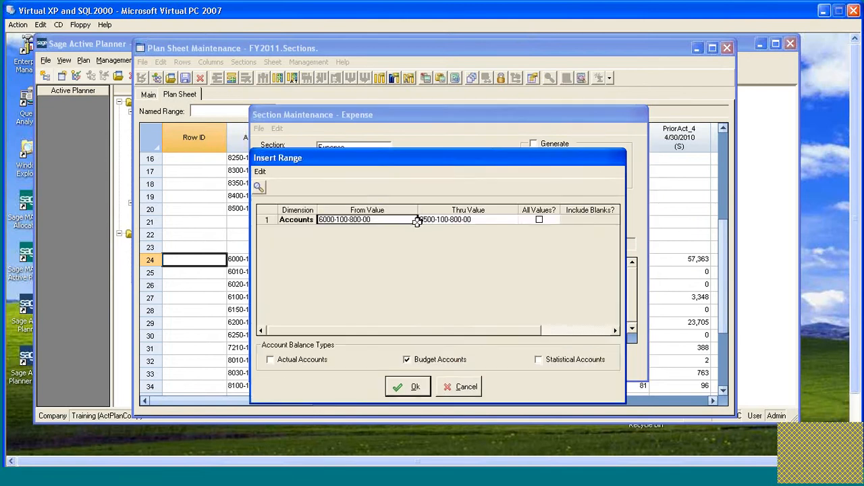
pyautogui.click(463, 385)
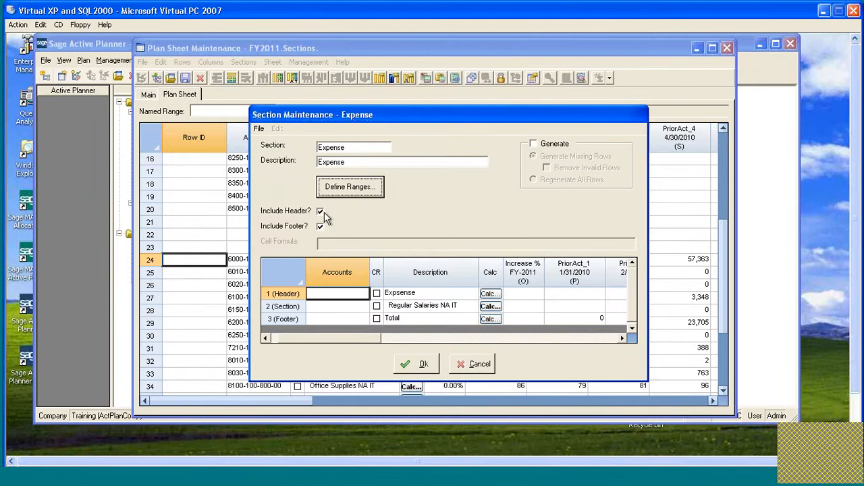
pyautogui.click(430, 294)
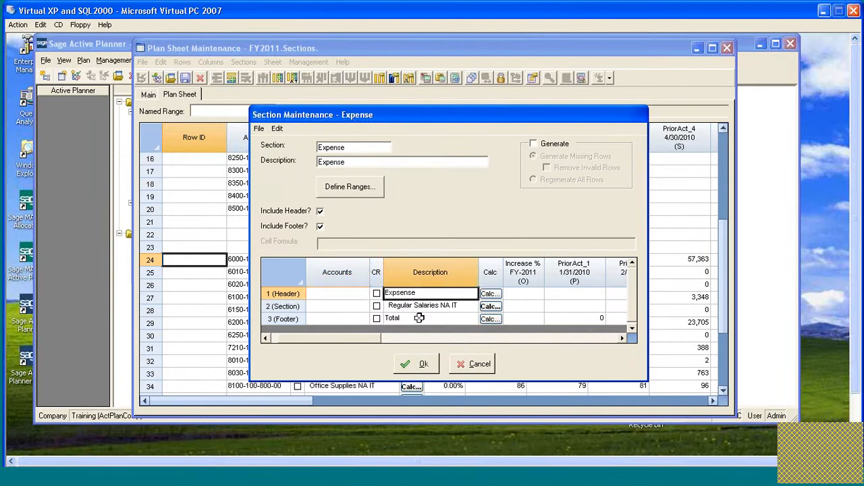
pyautogui.click(418, 318)
pyautogui.click(535, 144)
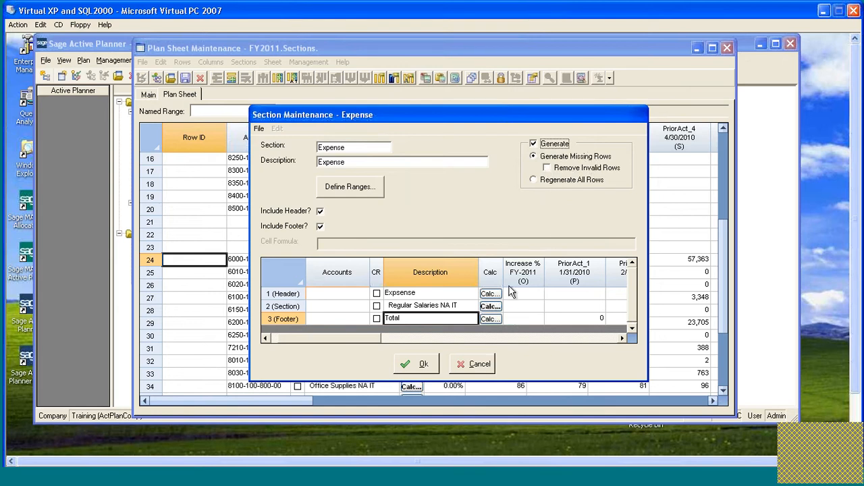
pyautogui.click(482, 364)
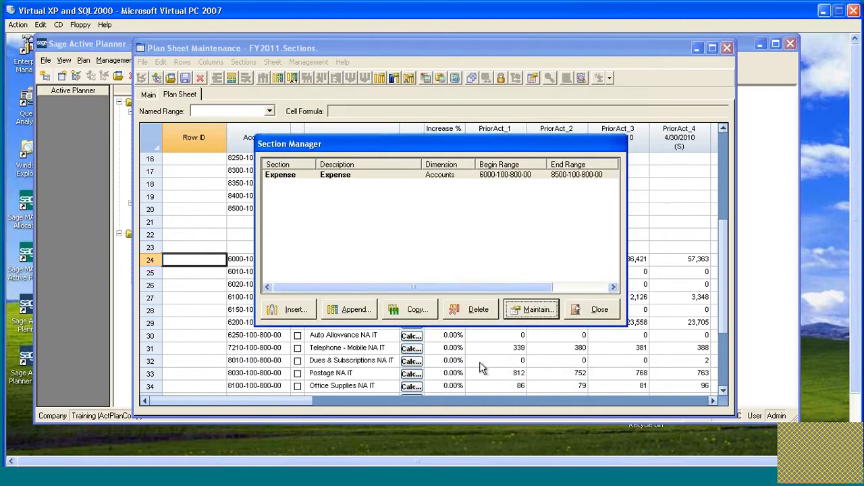
pyautogui.click(593, 314)
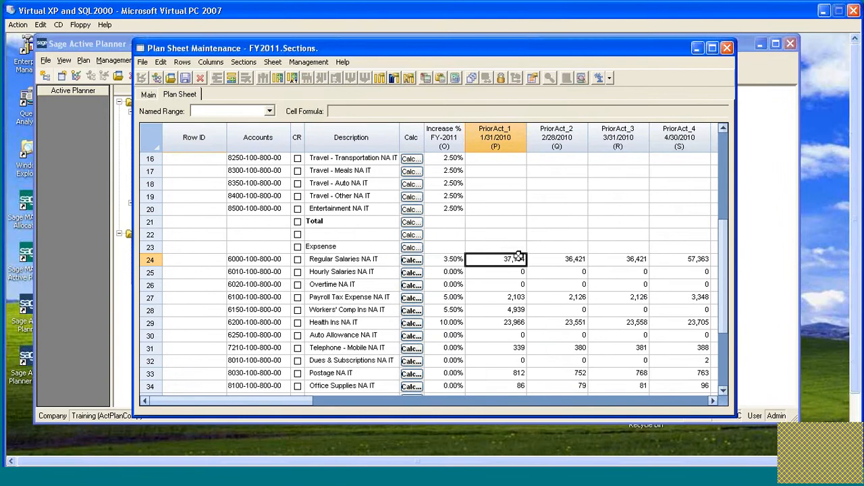
# Examine the generated Expense rows from row 24 down, comparing the Increase % cells with the Regular Salaries prior actuals.
pyautogui.scroll(-3, 517, 258)
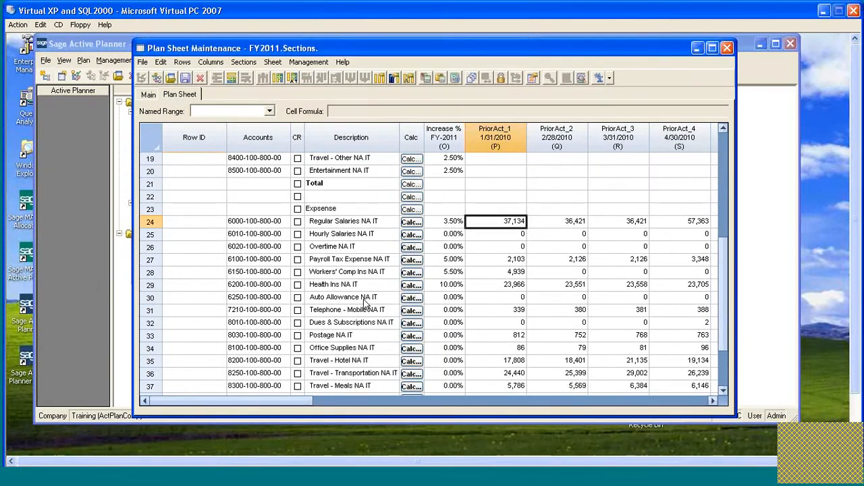
pyautogui.scroll(-1, 358, 302)
pyautogui.scroll(-2, 357, 302)
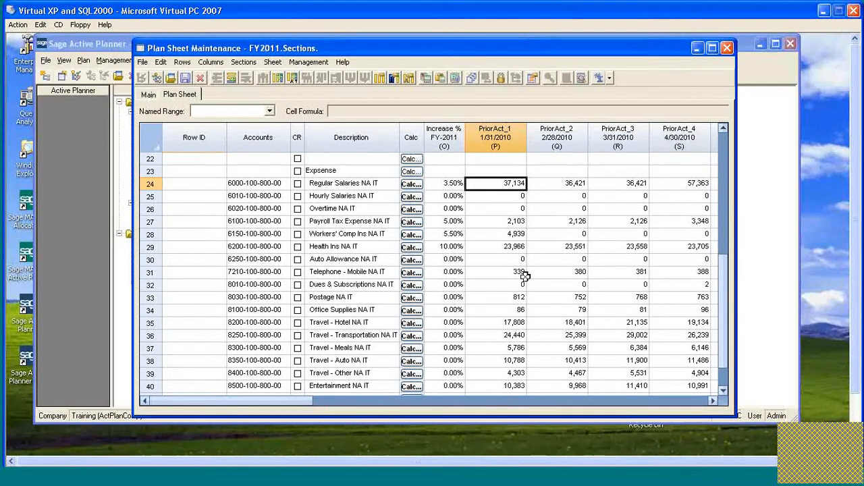
pyautogui.click(451, 183)
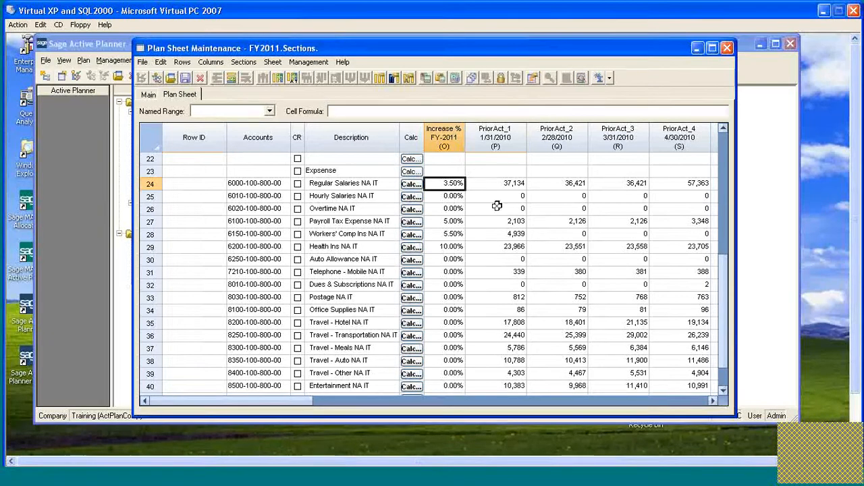
pyautogui.click(443, 195)
pyautogui.click(452, 208)
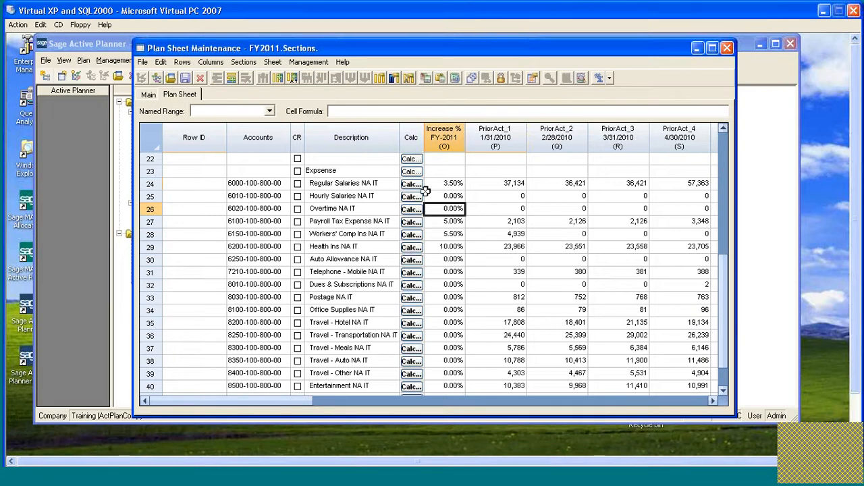
pyautogui.click(451, 183)
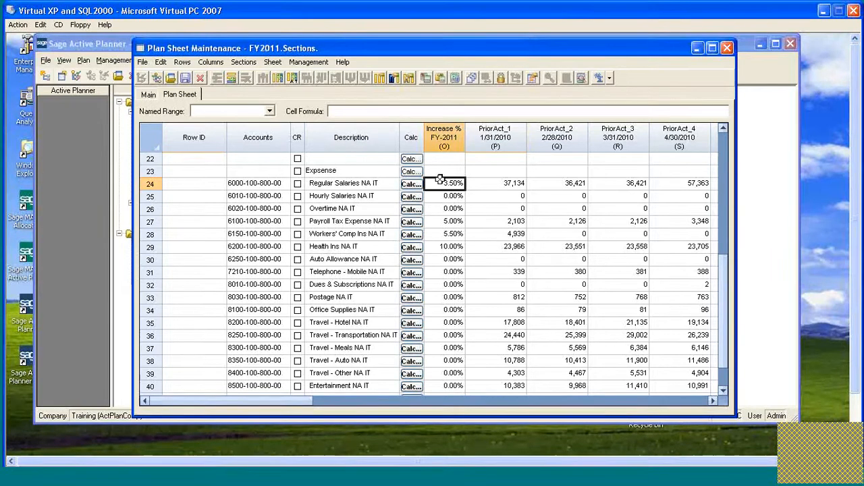
pyautogui.click(503, 186)
pyautogui.click(568, 187)
pyautogui.click(509, 186)
pyautogui.click(447, 184)
# Start a copy of the Expense section with GA_Exp as section name and G&A Expense as description.
pyautogui.click(248, 62)
pyautogui.click(273, 113)
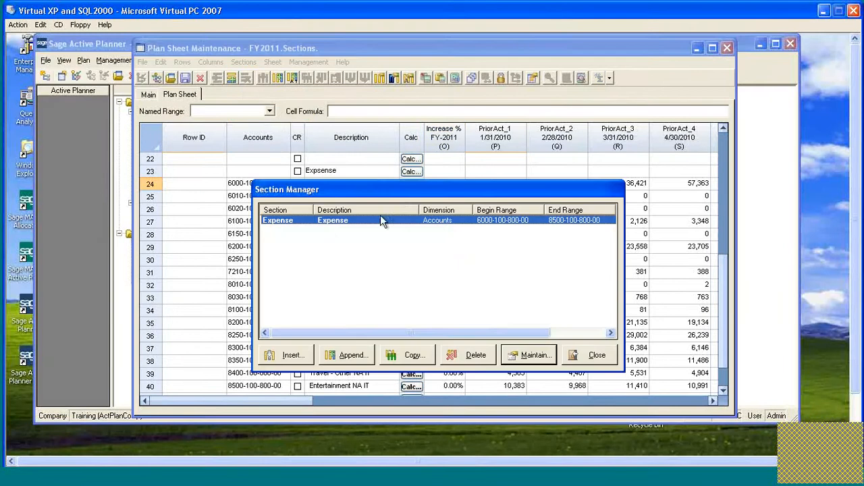
pyautogui.moveTo(399, 195); pyautogui.dragTo(399, 168)
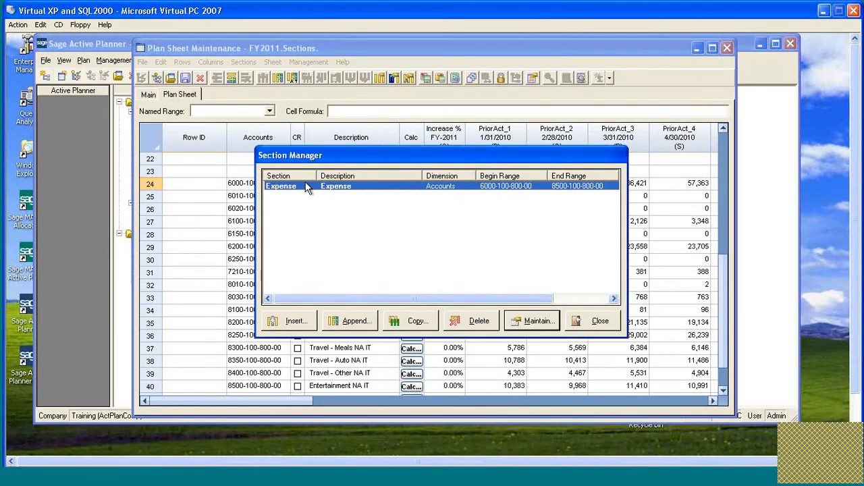
pyautogui.click(409, 321)
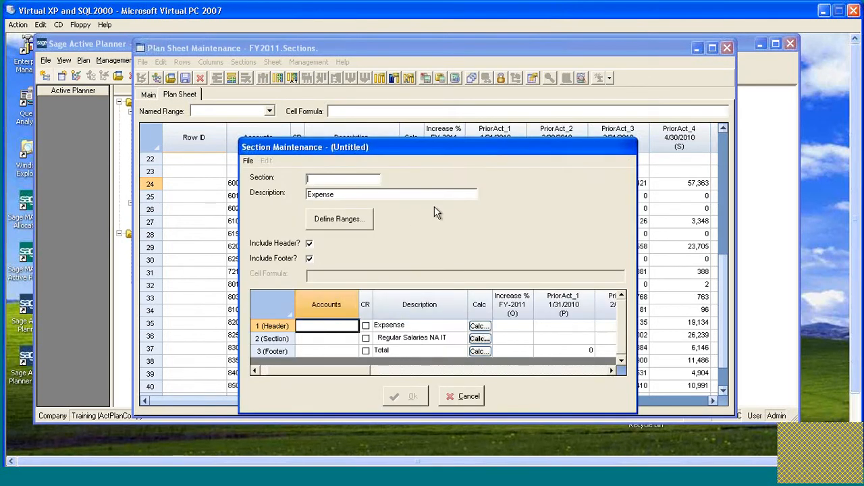
pyautogui.write('GiAExp')
pyautogui.press('Left')
pyautogui.press('Left')
pyautogui.press('Left')
pyautogui.write('_')
pyautogui.click(309, 194)
pyautogui.write('G&A')
# Replace the header row's description in the copied section with G&A Expense, reusing the section description text.
pyautogui.click(397, 325)
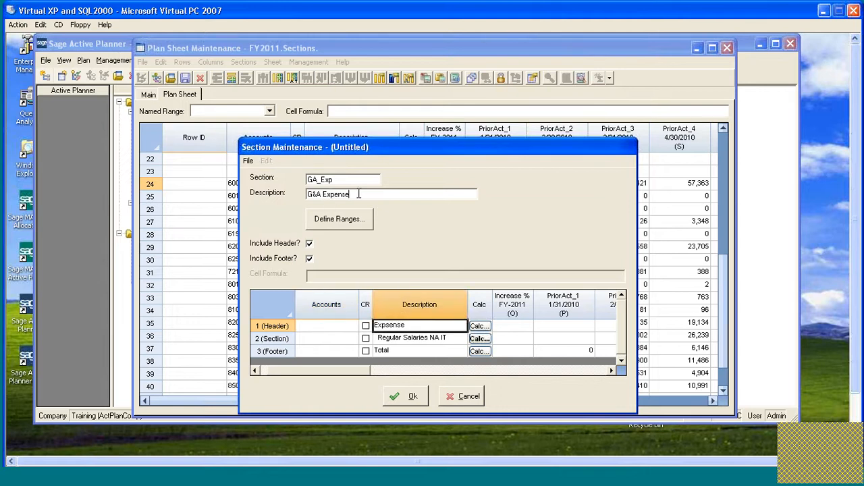
pyautogui.moveTo(355, 195); pyautogui.dragTo(271, 193)
pyautogui.hotkey('ctrl', 'c')
pyautogui.doubleClick(410, 327)
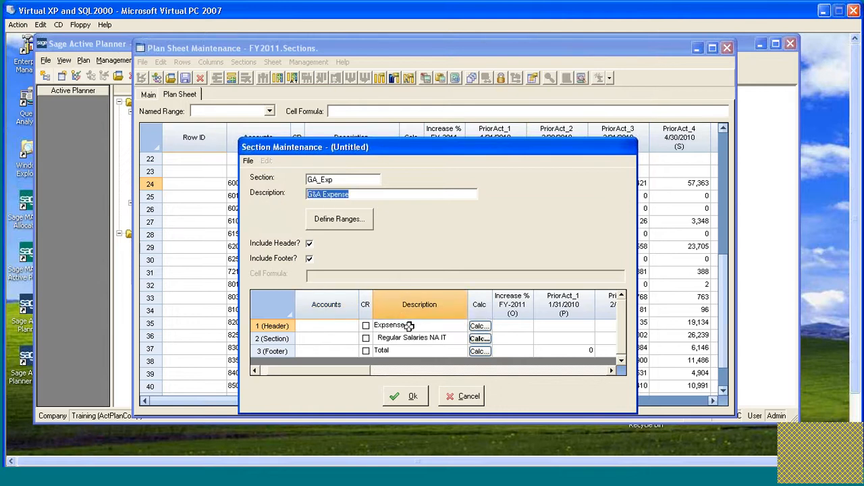
pyautogui.hotkey('ctrl', 'v')
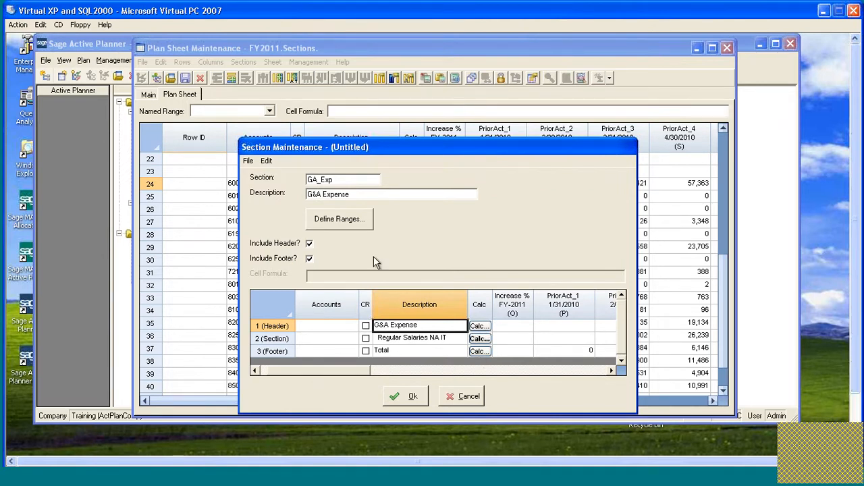
pyautogui.click(346, 218)
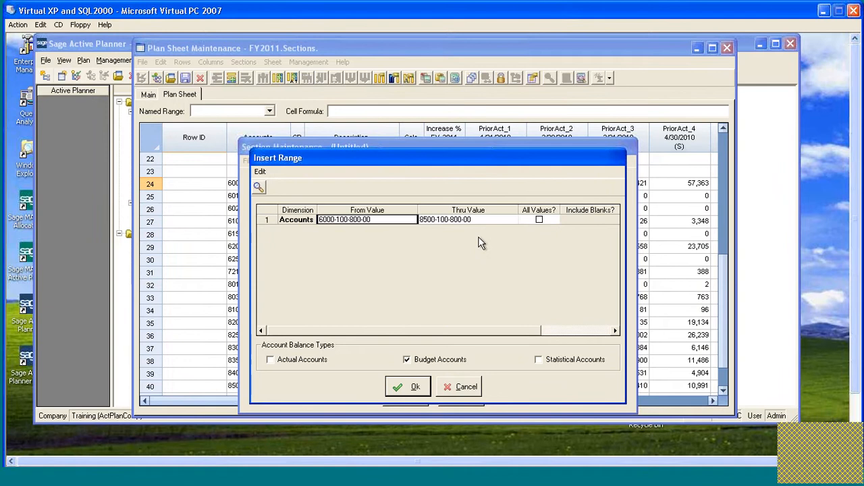
pyautogui.click(478, 237)
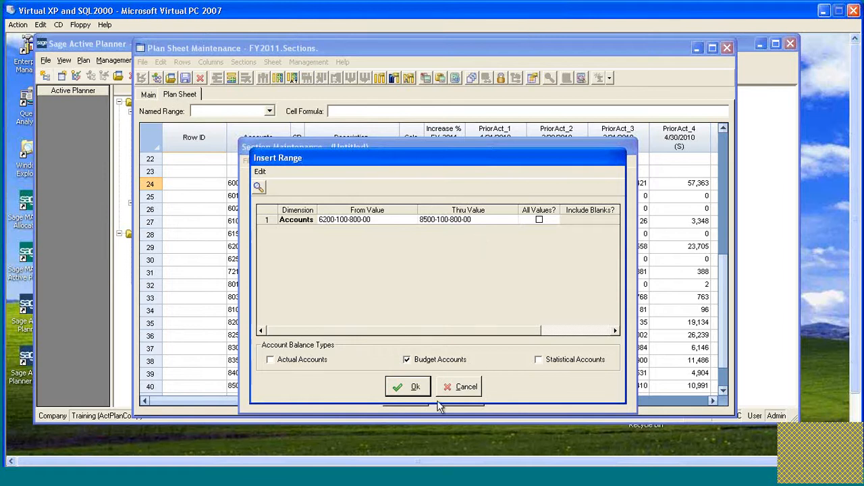
pyautogui.click(415, 390)
pyautogui.click(395, 324)
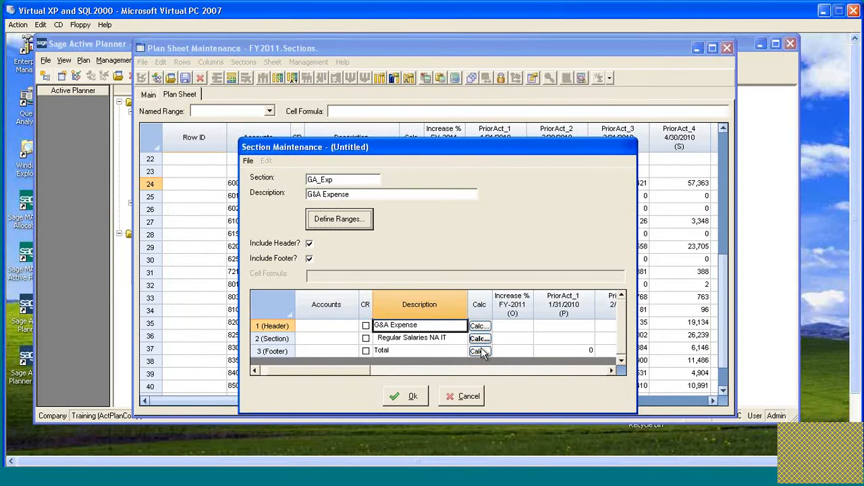
pyautogui.click(501, 338)
pyautogui.rightClick(501, 338)
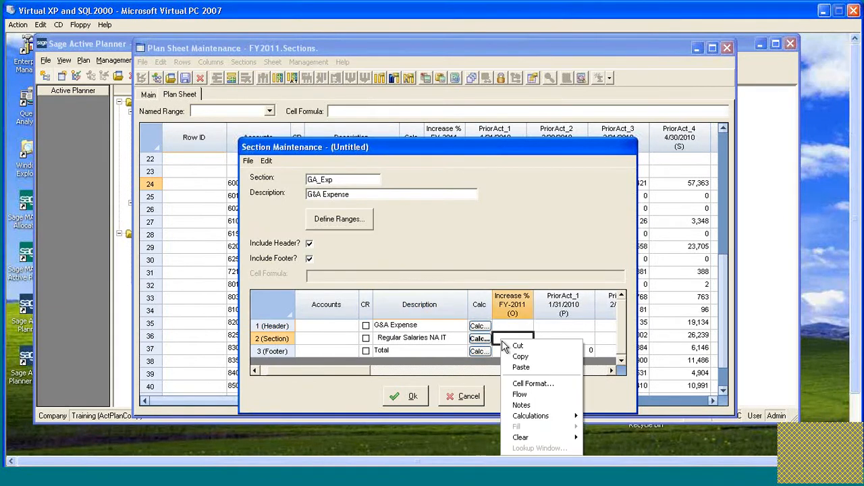
pyautogui.moveTo(534, 418)
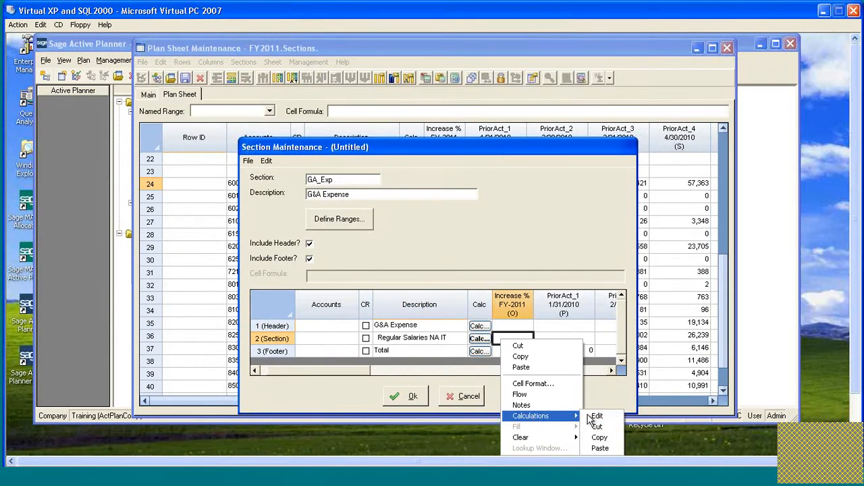
pyautogui.click(538, 237)
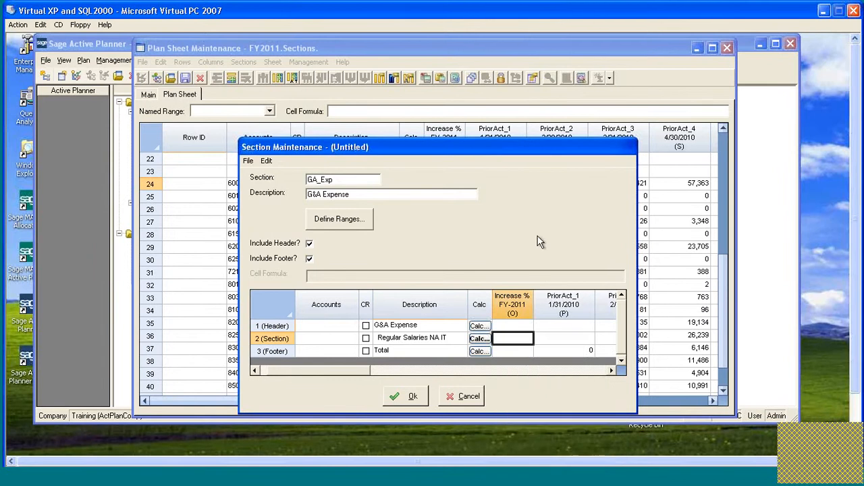
# Clear the Formula calculation from the Increase group in the GA_Exp section row and save the copied section.
pyautogui.click(485, 339)
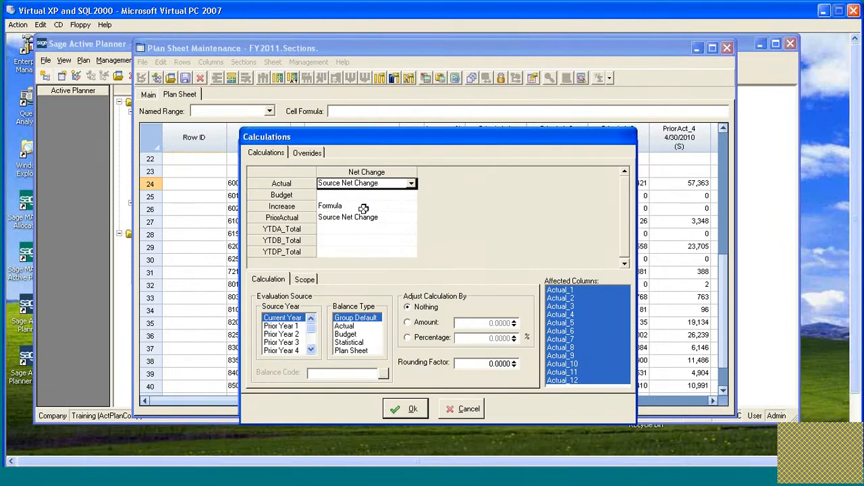
pyautogui.click(363, 207)
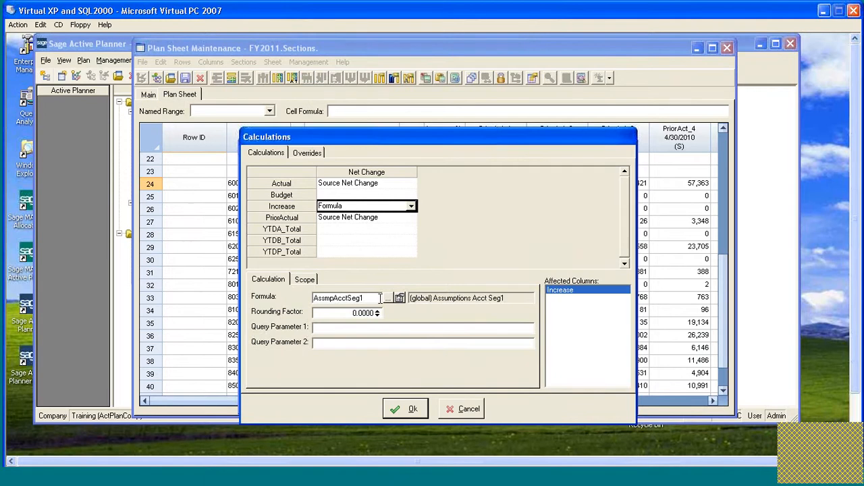
pyautogui.moveTo(380, 298); pyautogui.dragTo(291, 303)
pyautogui.press('Delete')
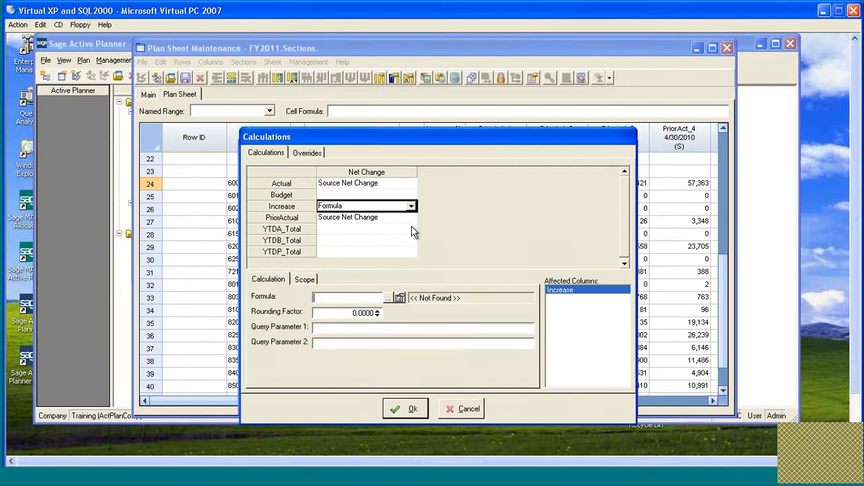
pyautogui.click(416, 211)
pyautogui.click(361, 217)
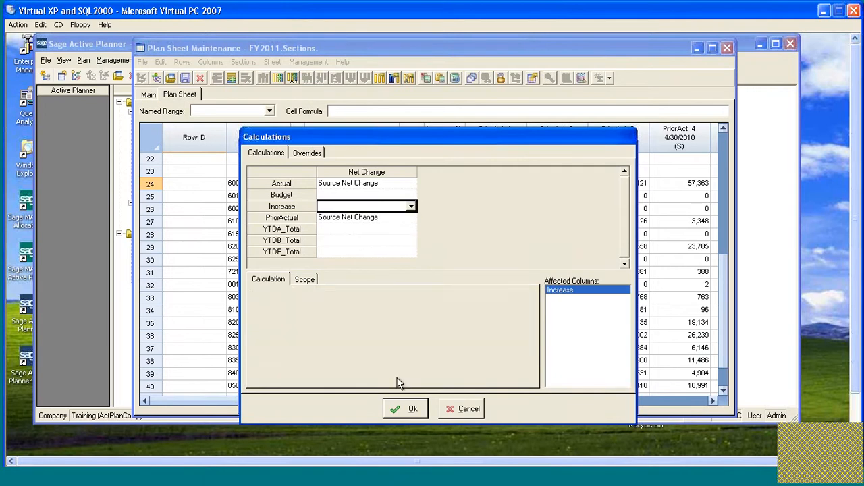
pyautogui.click(398, 413)
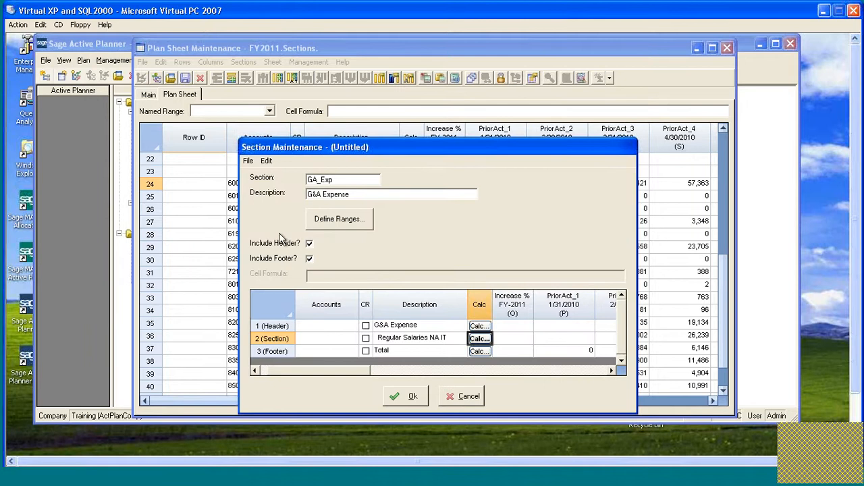
pyautogui.click(403, 396)
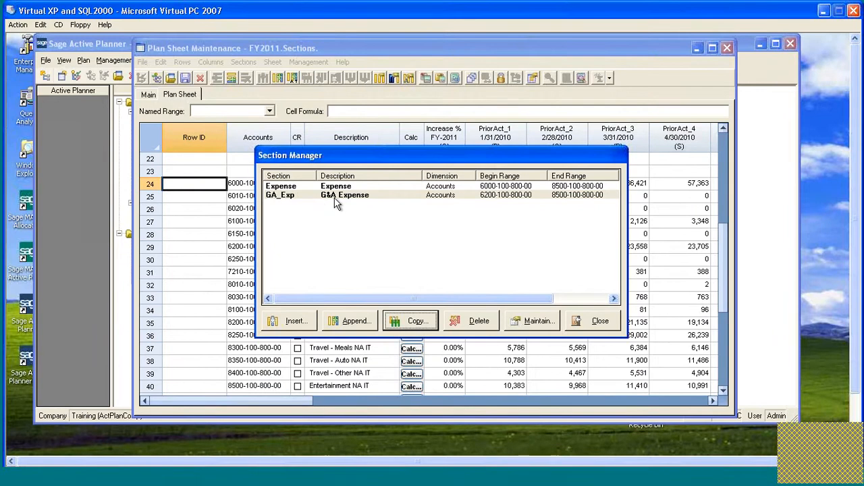
# Rename the original Expense section as SalaryExpense, using Salary Expense for both its description and its header row.
pyautogui.click(297, 186)
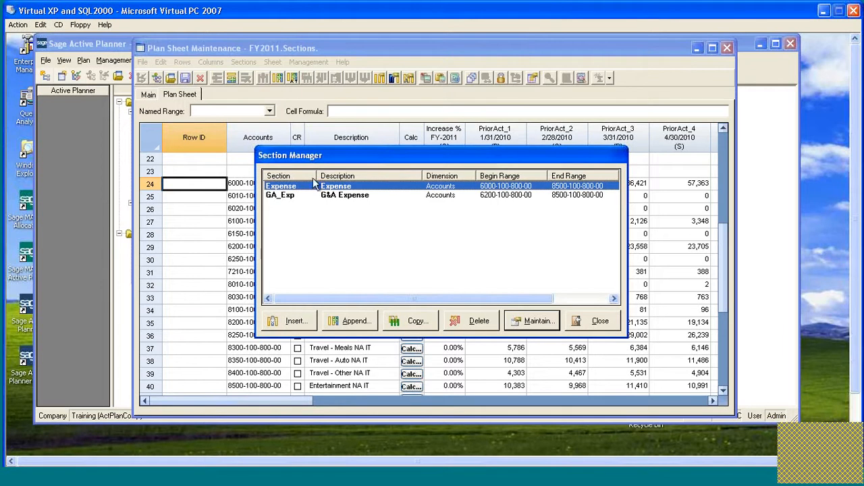
pyautogui.click(530, 321)
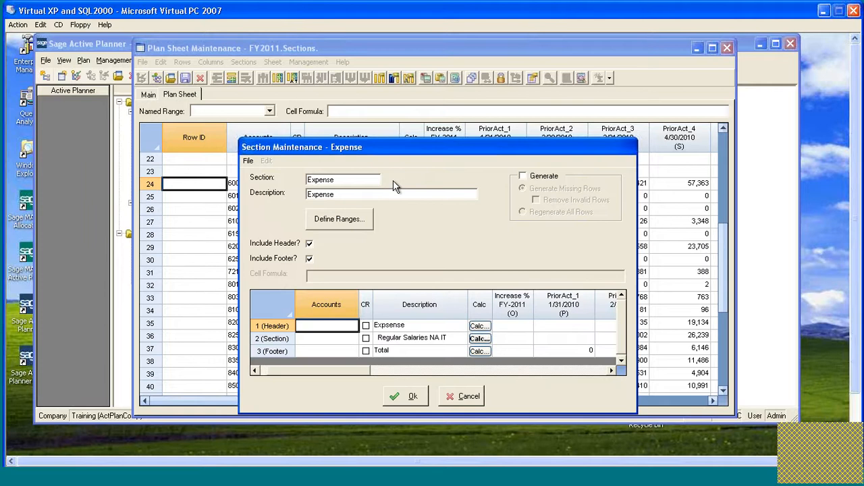
pyautogui.write('Salary')
pyautogui.press('Tab')
pyautogui.write('Salary')
pyautogui.moveTo(378, 194); pyautogui.dragTo(264, 188)
pyautogui.hotkey('ctrl', 'c')
pyautogui.click(394, 324)
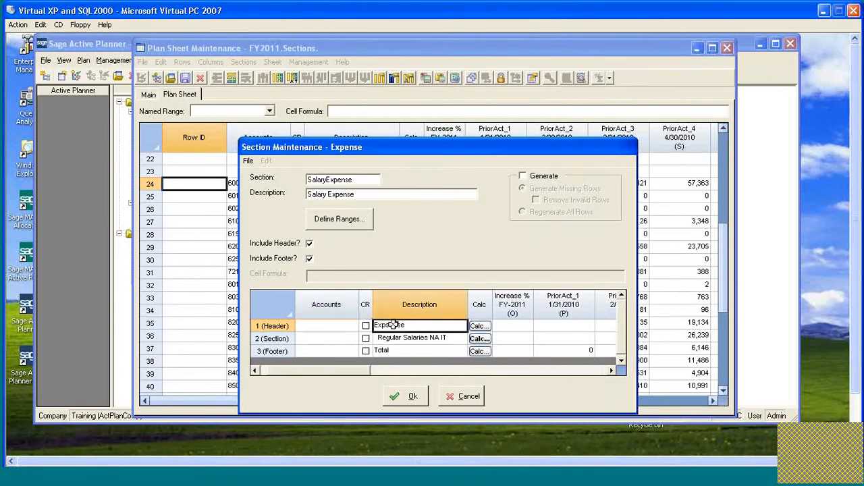
pyautogui.hotkey('ctrl', 'v')
pyautogui.click(339, 219)
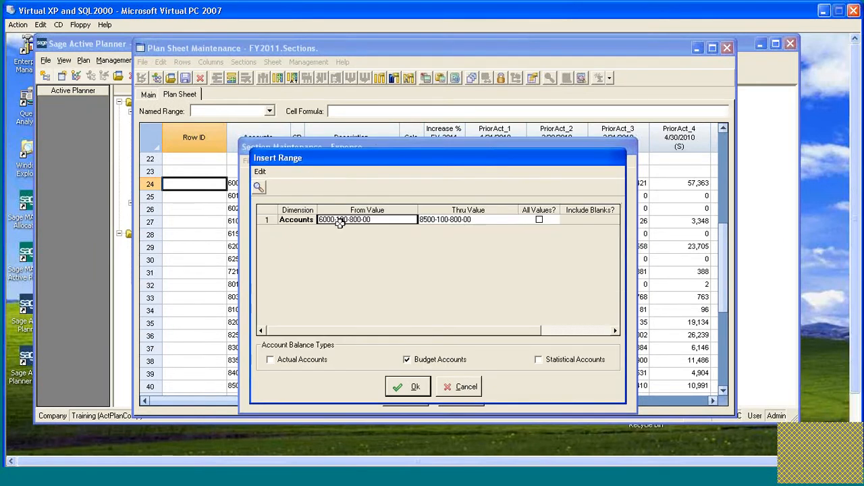
pyautogui.click(428, 220)
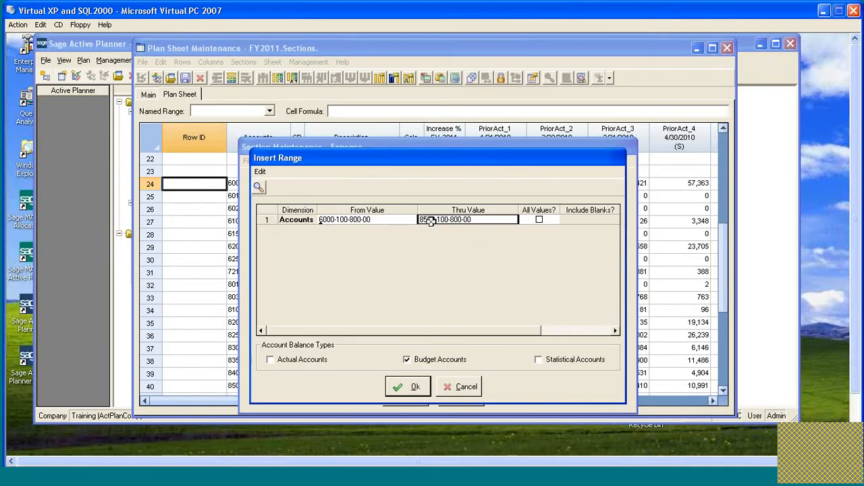
pyautogui.click(431, 221)
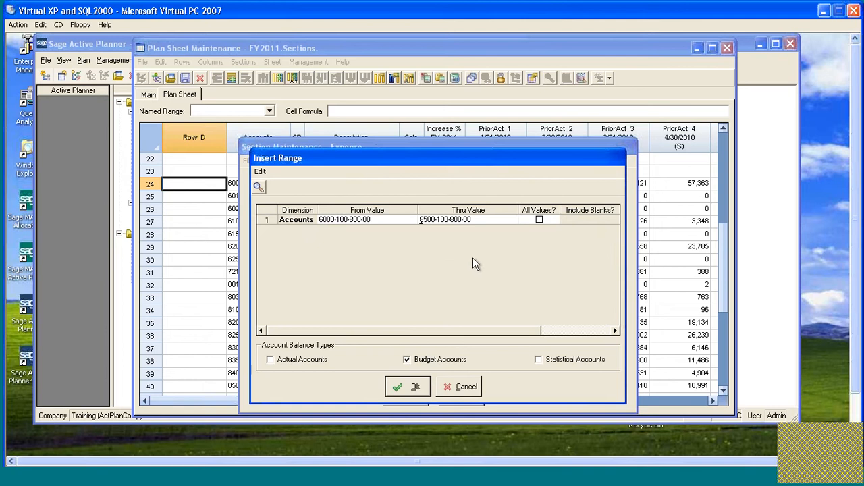
pyautogui.write('6199')
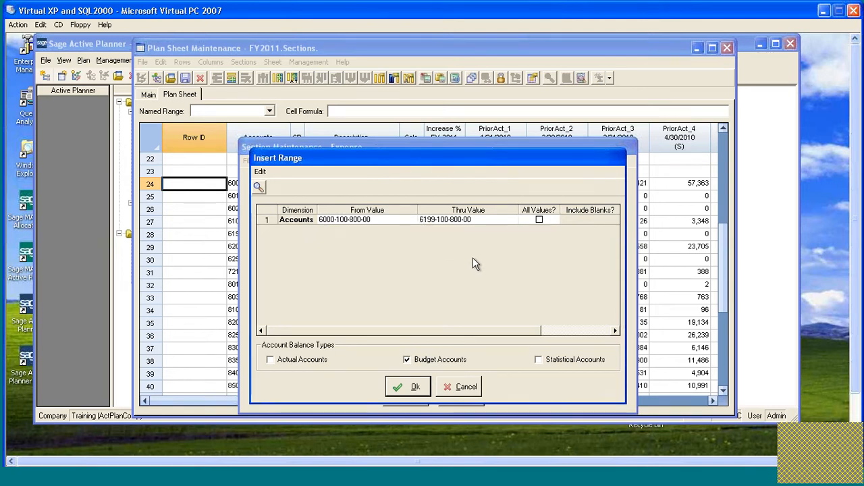
pyautogui.click(399, 384)
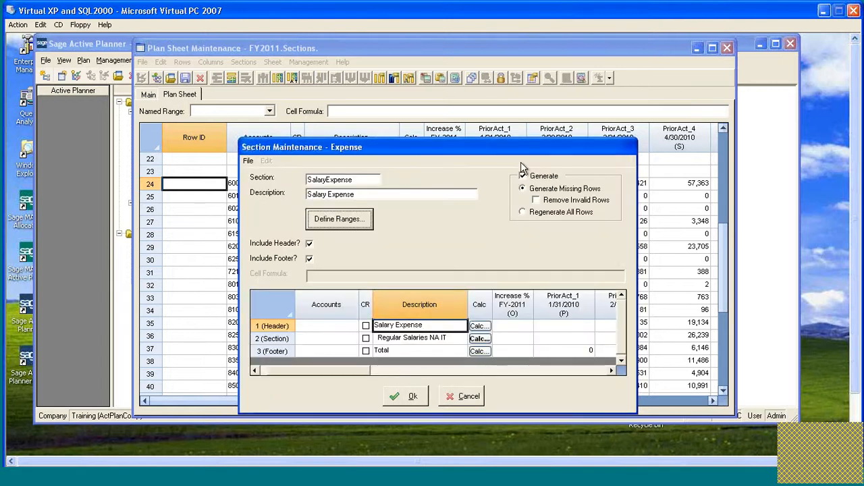
# Regenerate all rows of the SalaryExpense section and return to the plan sheet.
pyautogui.click(579, 215)
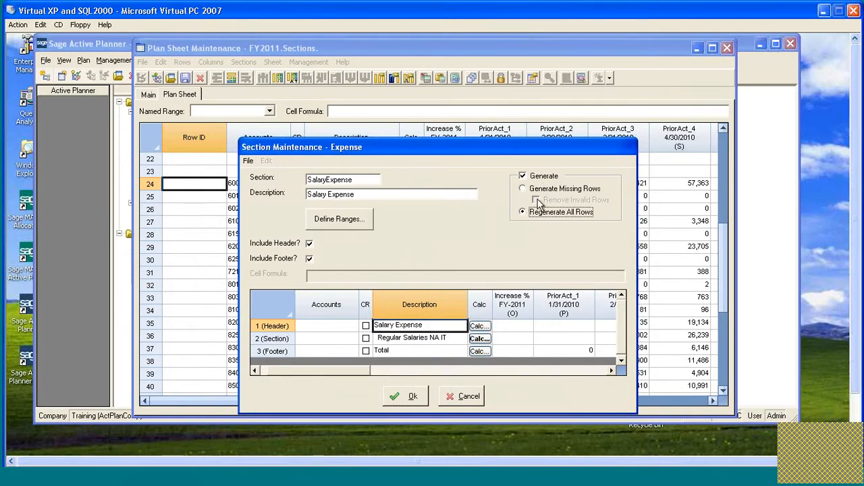
pyautogui.click(409, 398)
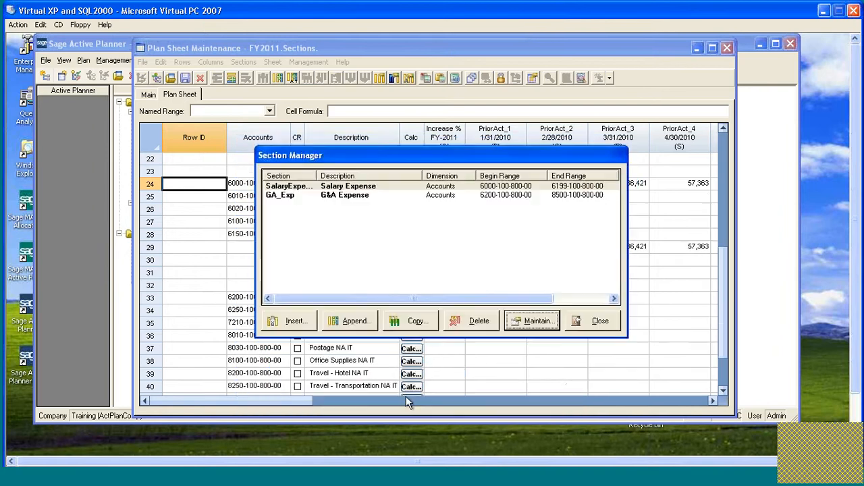
pyautogui.click(598, 321)
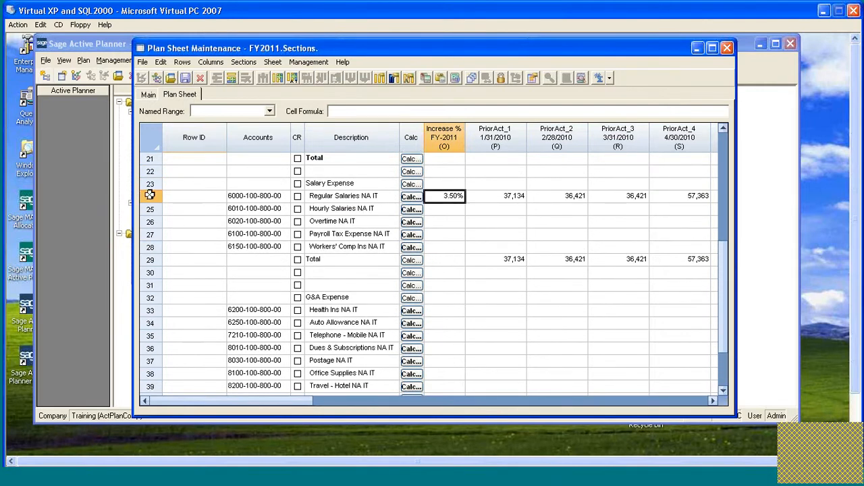
# Examine the Salary Expense and G&A Expense rows, comparing their Increase % cells with those in the upper Salary / G&A Expenses block.
pyautogui.click(150, 196)
pyautogui.keyDown('shift'); pyautogui.click(151, 386); pyautogui.keyUp('shift')
pyautogui.moveTo(151, 385); pyautogui.dragTo(150, 400)
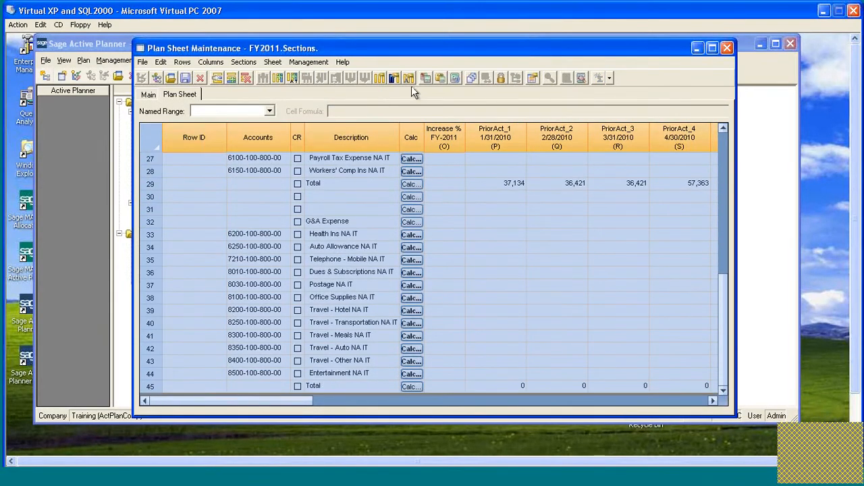
pyautogui.click(446, 196)
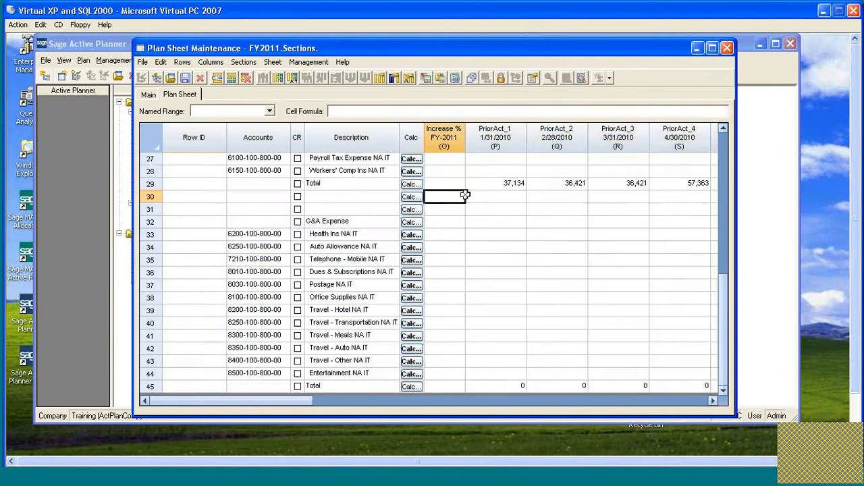
pyautogui.scroll(2, 459, 195)
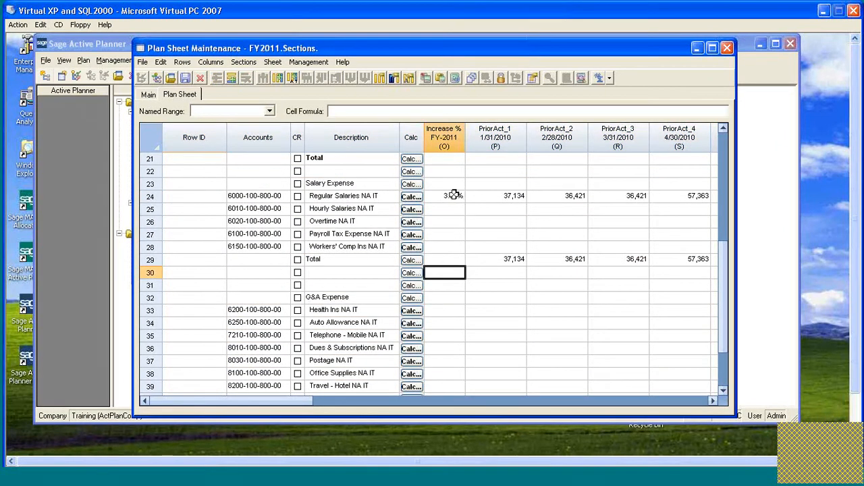
pyautogui.click(453, 196)
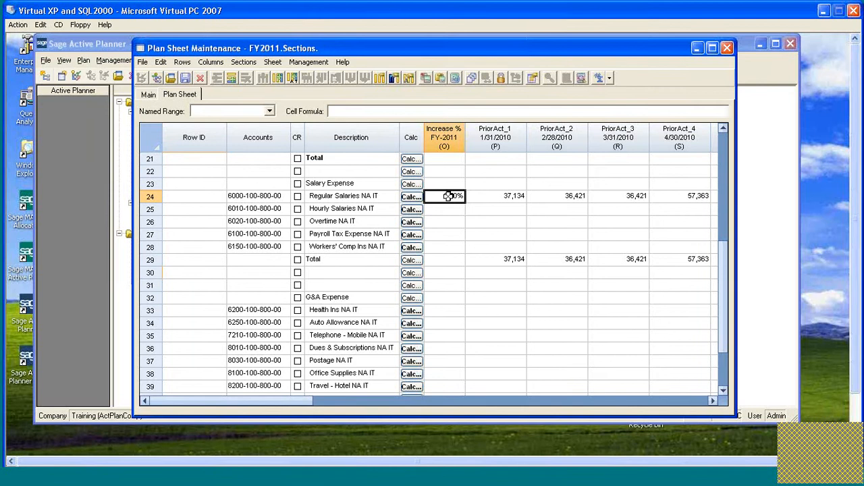
pyautogui.scroll(6, 463, 201)
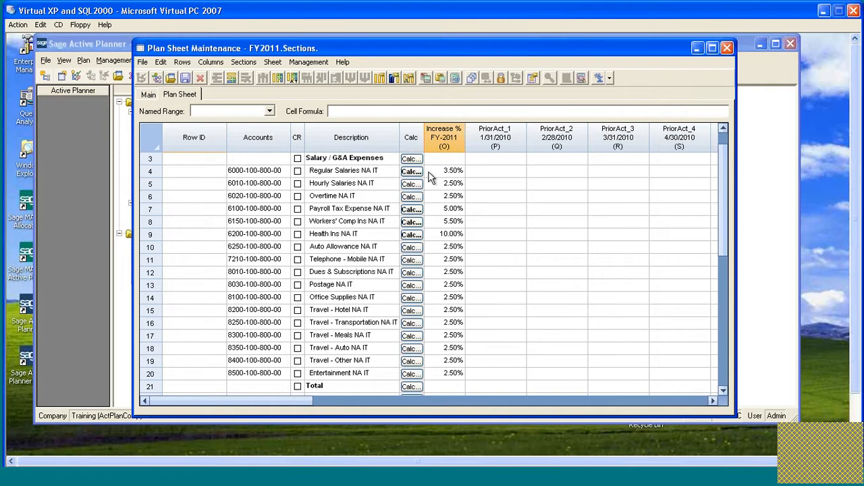
pyautogui.click(450, 171)
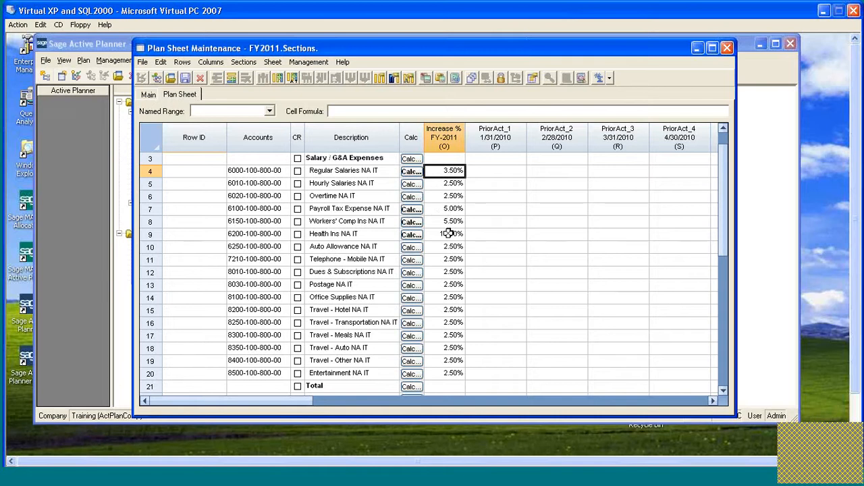
pyautogui.click(372, 183)
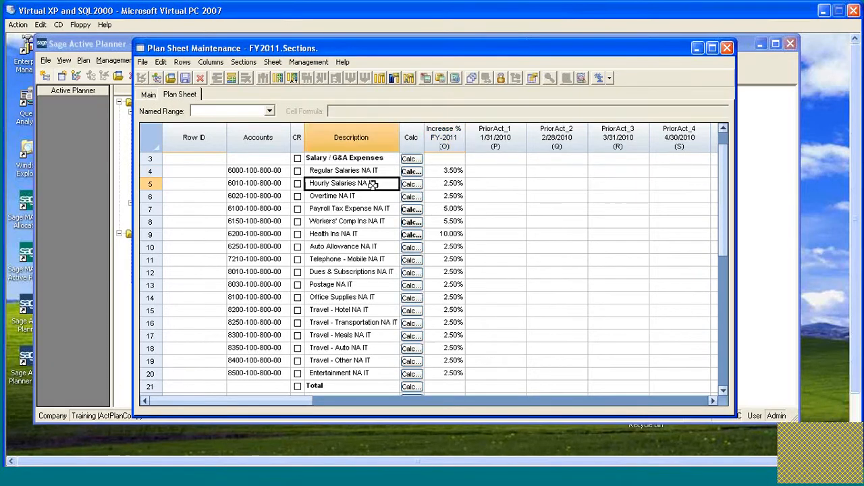
pyautogui.click(353, 195)
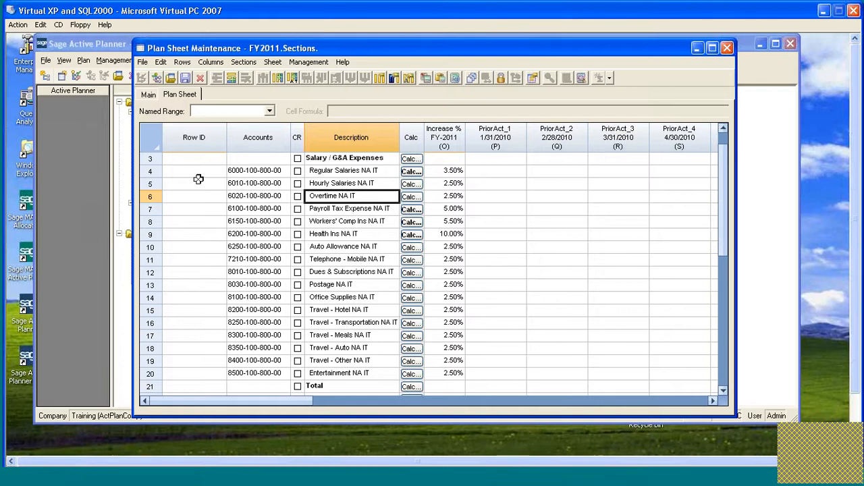
# Save and close the Sections plan sheet, and open the FY2011 Assumptions plan sheet.
pyautogui.click(185, 78)
pyautogui.click(725, 48)
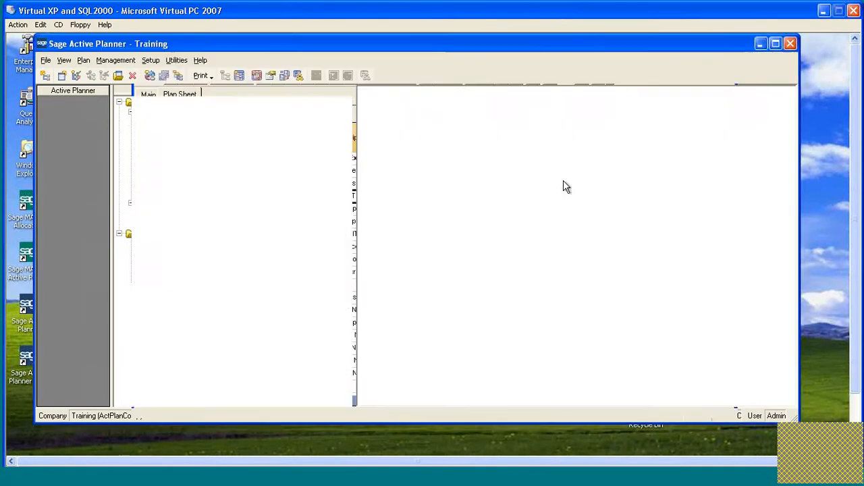
pyautogui.doubleClick(411, 122)
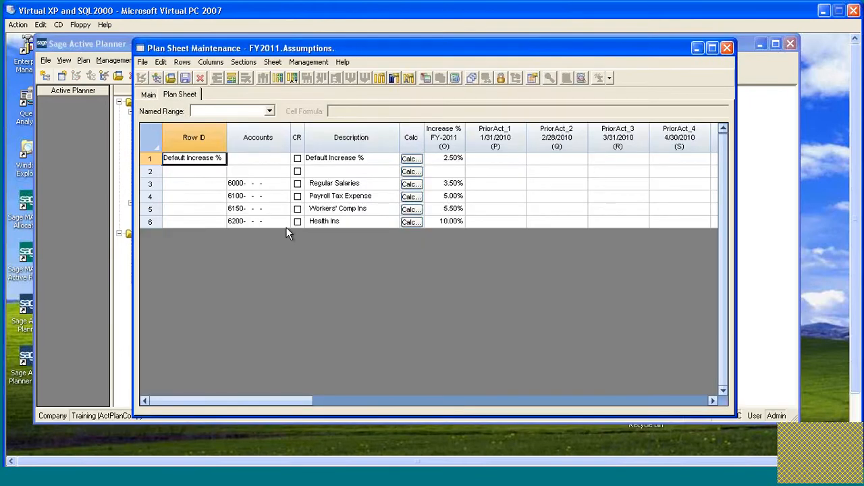
# Append two blank rows below Health Ins in the Assumptions plan sheet.
pyautogui.moveTo(152, 210); pyautogui.dragTo(154, 219)
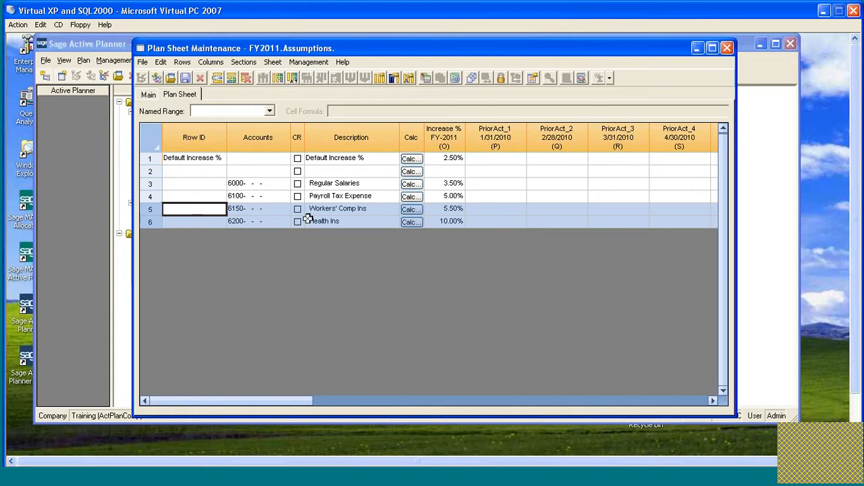
pyautogui.click(163, 220)
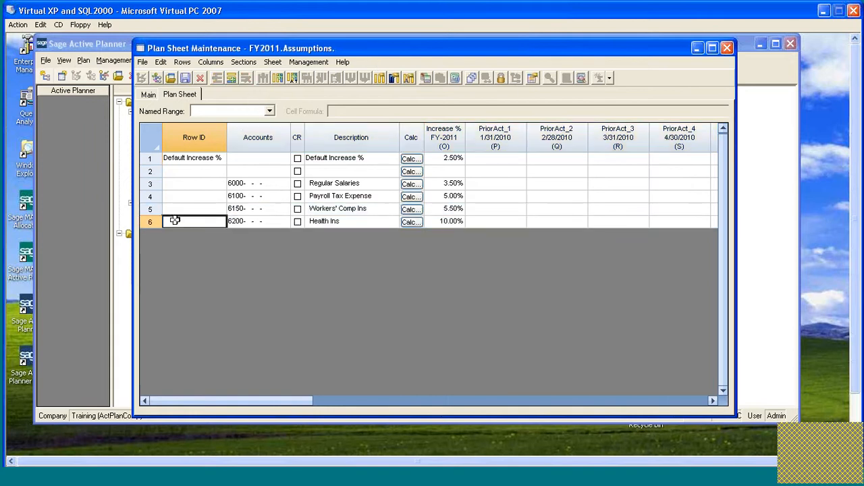
pyautogui.click(230, 79)
pyautogui.click(231, 79)
# Enter 6010 as the account in row 7, the first of the new rows.
pyautogui.click(257, 231)
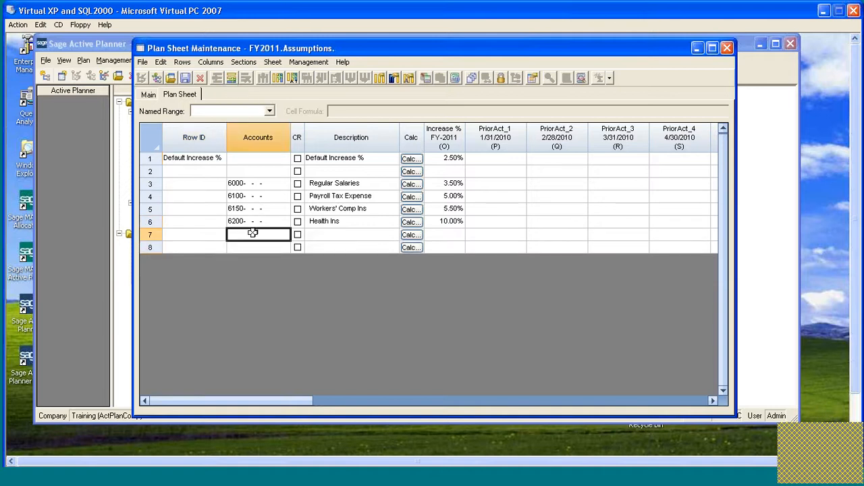
pyautogui.click(250, 244)
pyautogui.click(250, 234)
pyautogui.write('6010-  -  -')
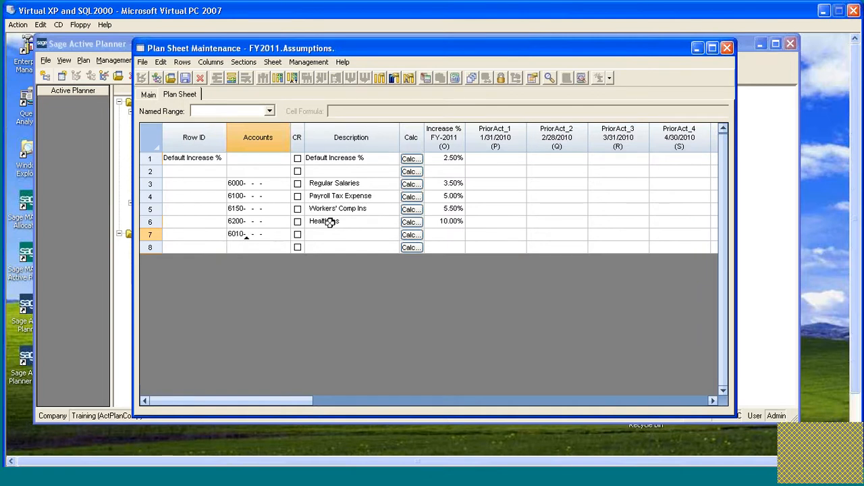
pyautogui.press('Return')
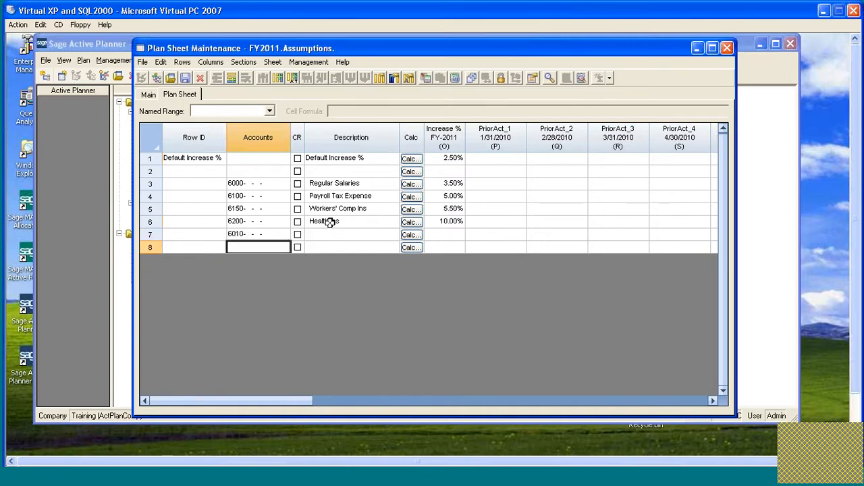
# Enter 6020 as the account in row 8, and describe rows 7 and 8 as Hourly Salaries and Overtime.
pyautogui.write('6020-  -  -')
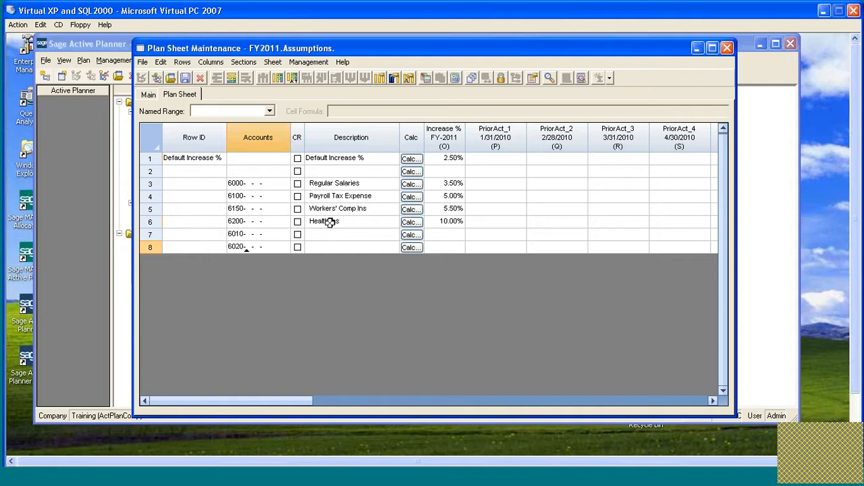
pyautogui.press('Tab')
pyautogui.click(355, 235)
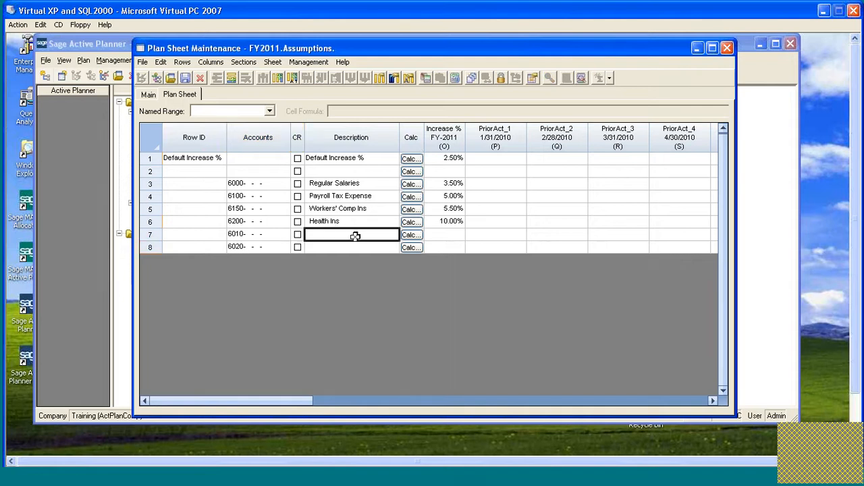
pyautogui.write('H')
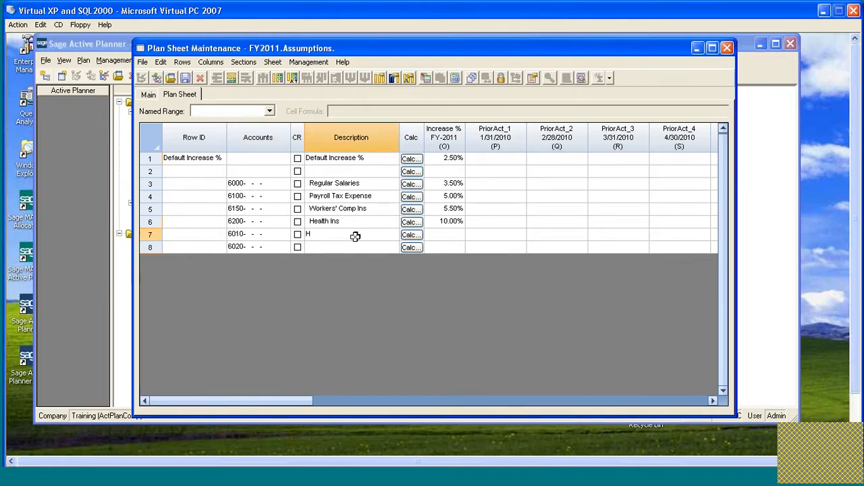
pyautogui.write('ourly Salaries')
pyautogui.press('Return')
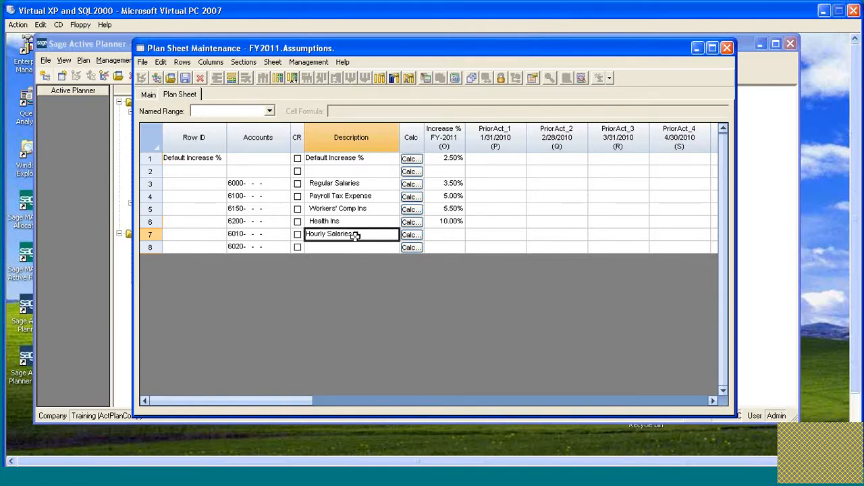
pyautogui.press('Down')
pyautogui.write('Over')
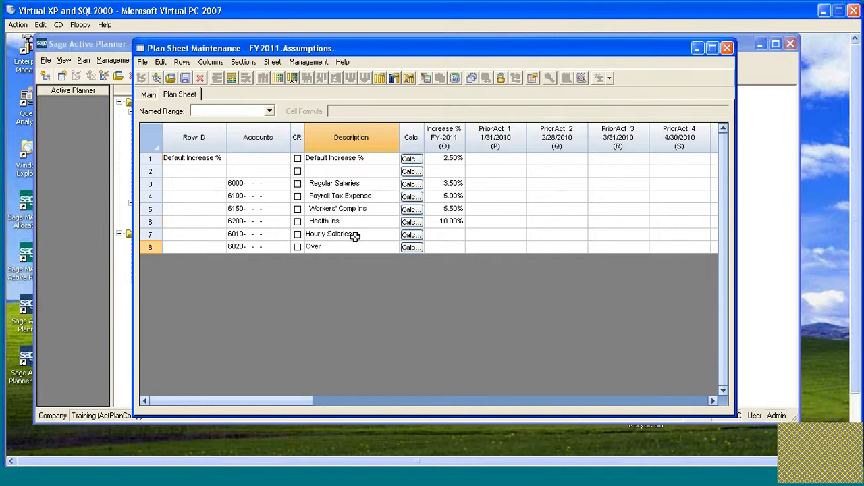
pyautogui.write('time')
# Copy the 3.50% increase from Regular Salaries to the Hourly Salaries and Overtime rows, then save and close the Assumptions sheet.
pyautogui.click(439, 234)
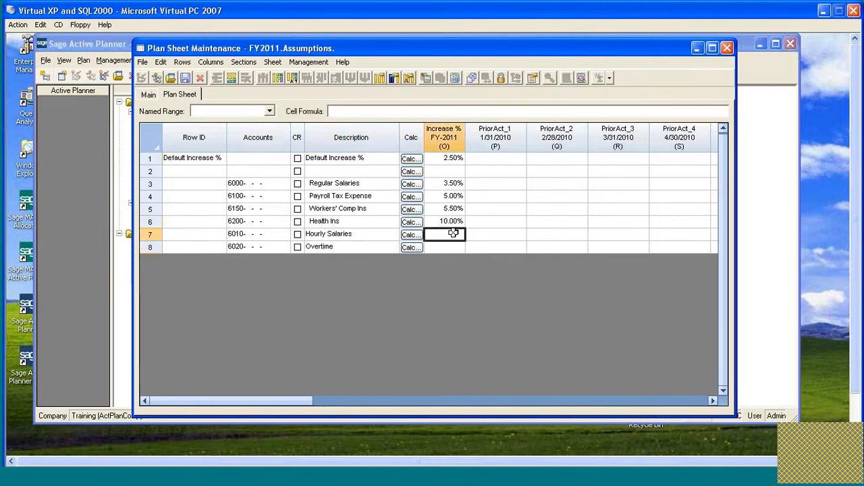
pyautogui.click(449, 183)
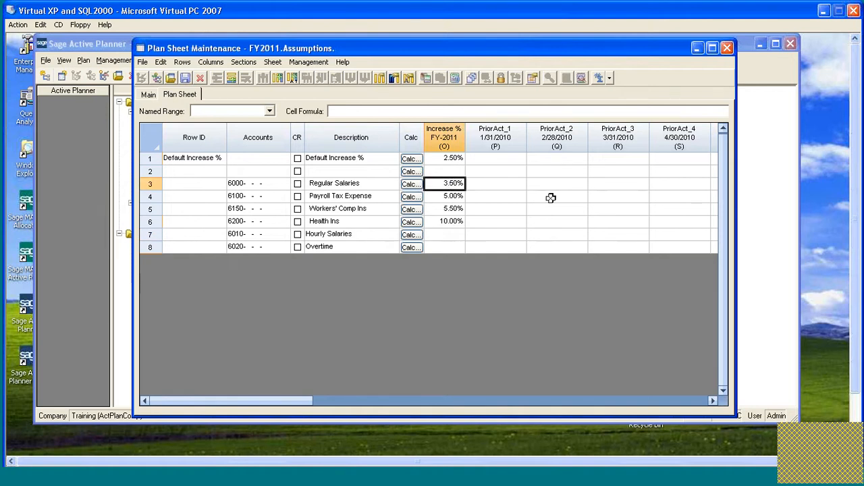
pyautogui.moveTo(445, 235); pyautogui.dragTo(447, 247)
pyautogui.write('3.50%')
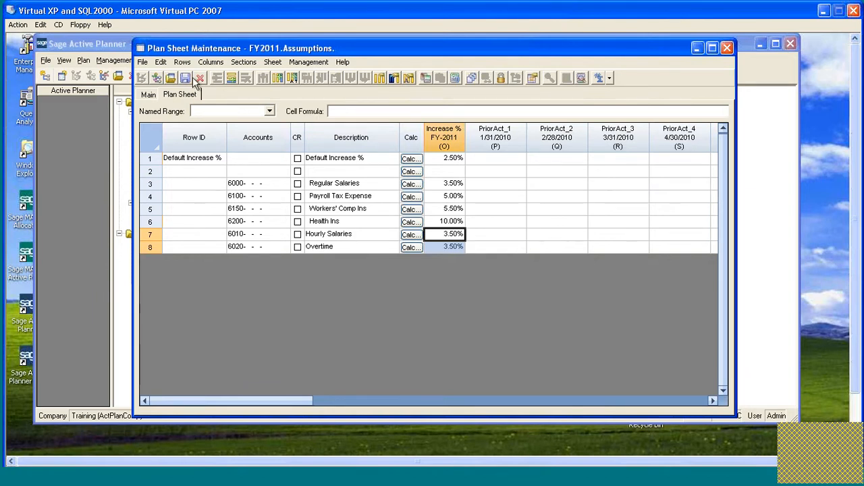
pyautogui.click(726, 48)
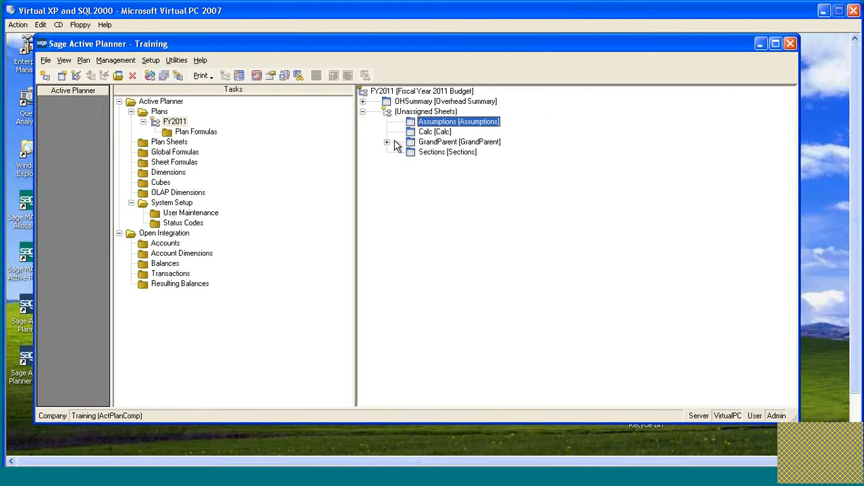
# Open the Sections plan sheet and refresh the calculations for rows 23 to 45, covering the Salary Expense and G&A Expense sections.
pyautogui.doubleClick(419, 153)
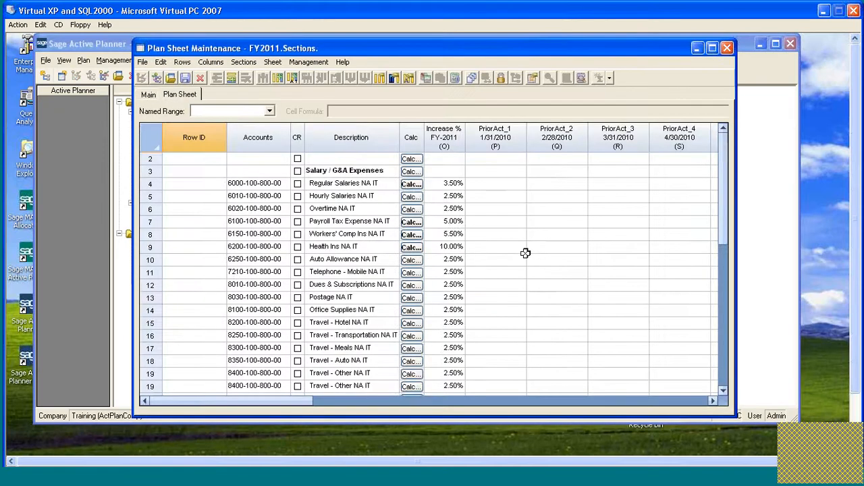
pyautogui.scroll(-4, 525, 253)
pyautogui.scroll(-3, 525, 253)
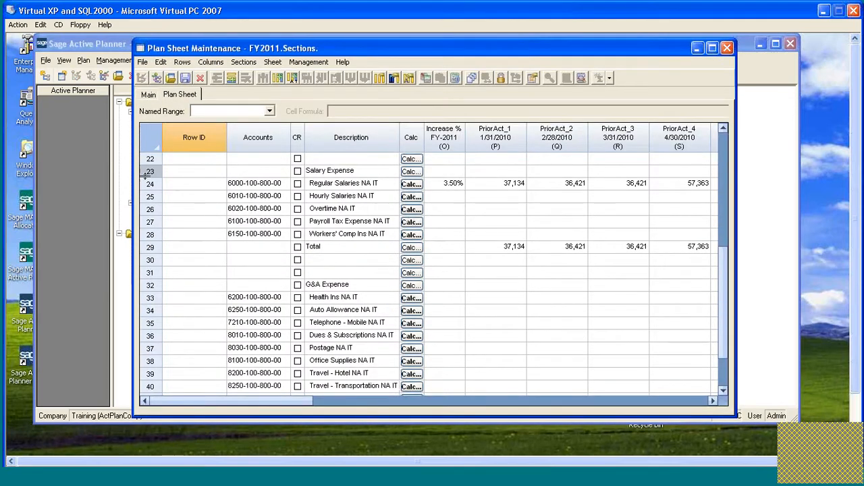
pyautogui.moveTo(152, 175); pyautogui.dragTo(148, 404)
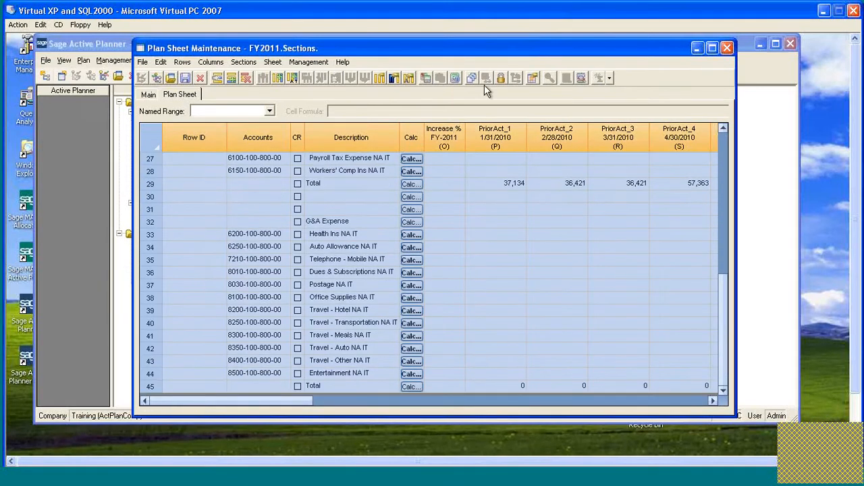
pyautogui.click(472, 78)
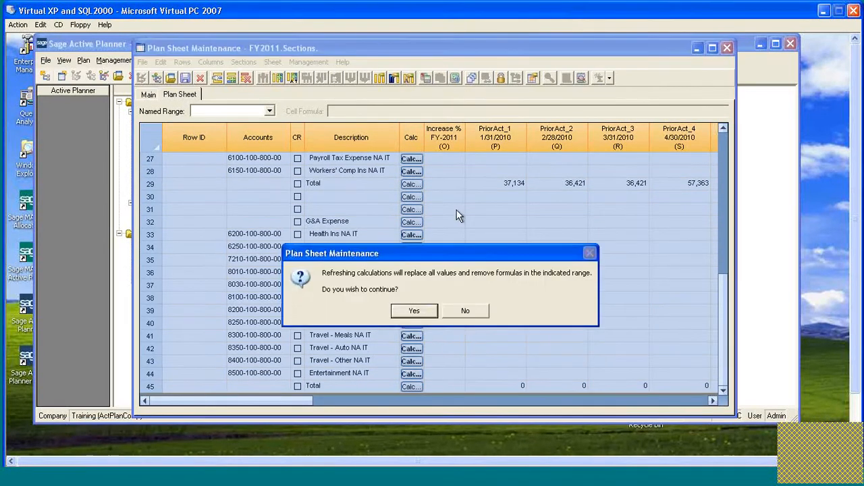
pyautogui.click(419, 310)
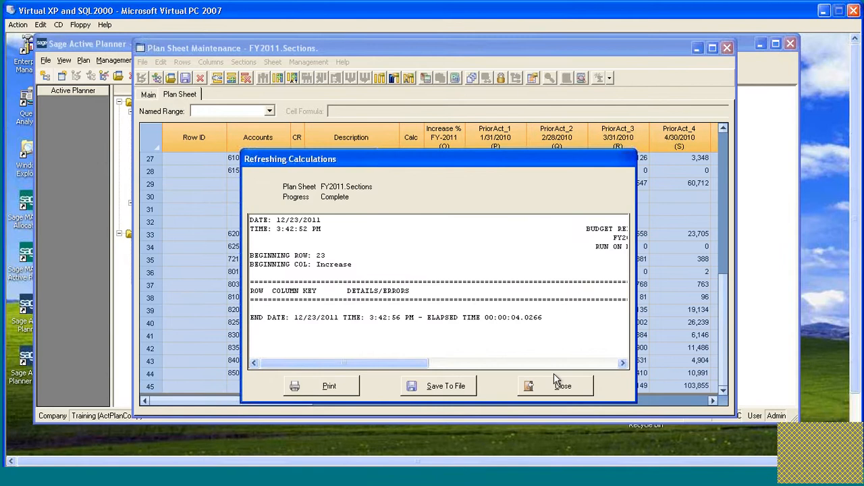
pyautogui.click(561, 386)
# Check the refreshed Increase % cells in the Salary Expense and G&A Expense sections.
pyautogui.scroll(3, 469, 293)
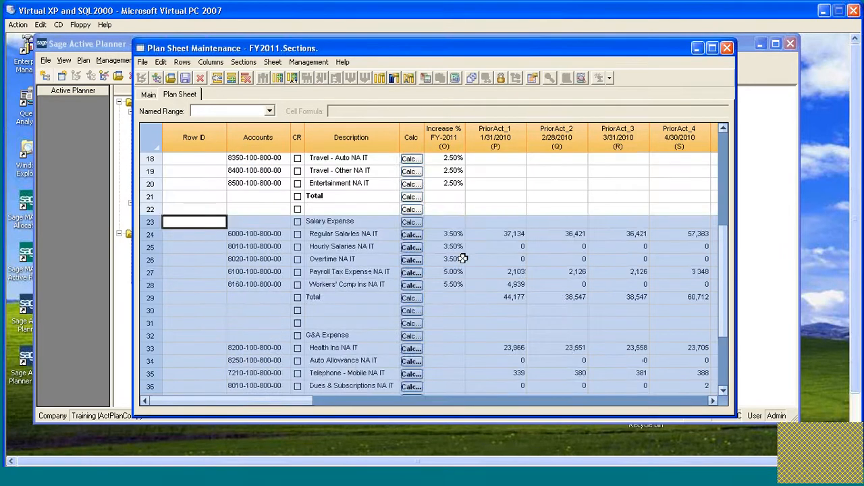
pyautogui.click(449, 234)
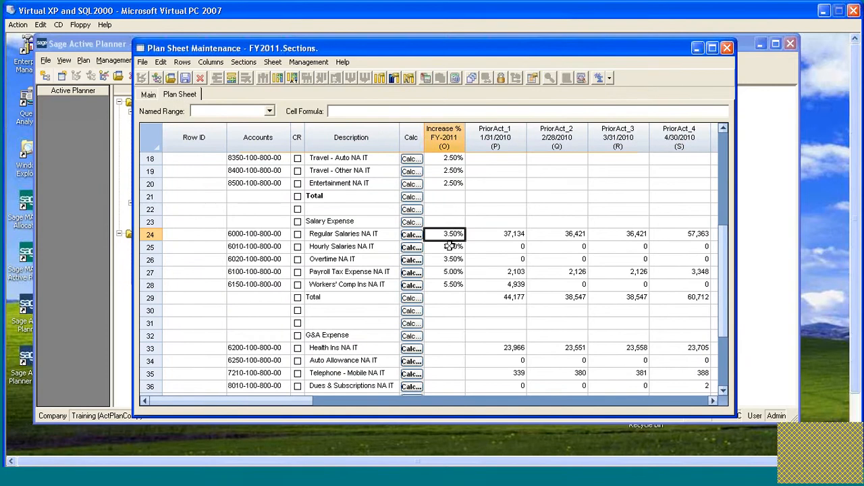
pyautogui.click(449, 247)
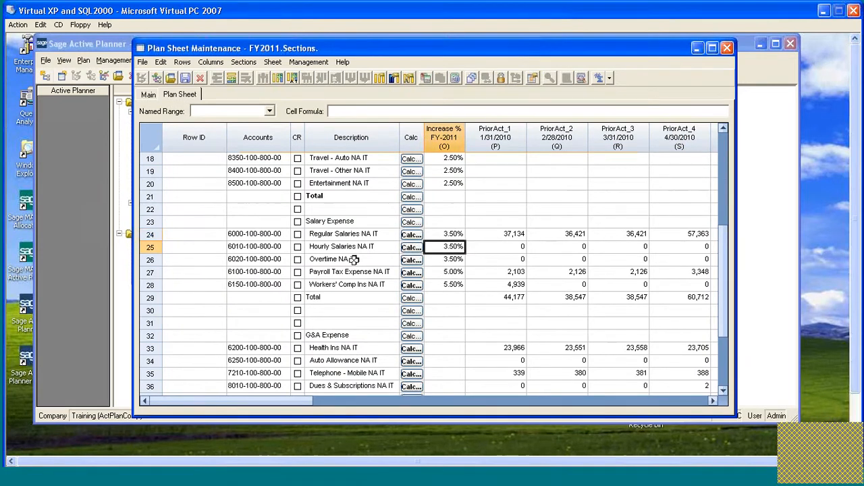
pyautogui.scroll(-1, 514, 260)
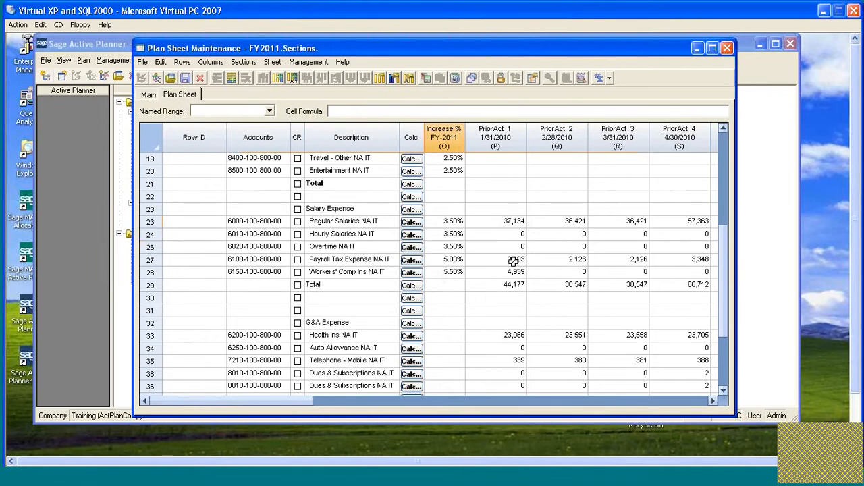
pyautogui.scroll(-8, 515, 261)
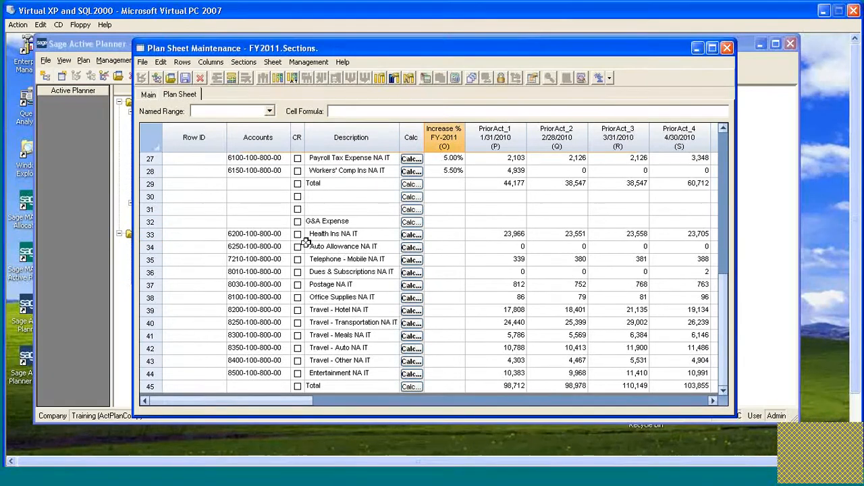
# Set the Increase % of the Health Ins row under G&A Expense to the formula =O$1, referencing the default increase.
pyautogui.click(454, 236)
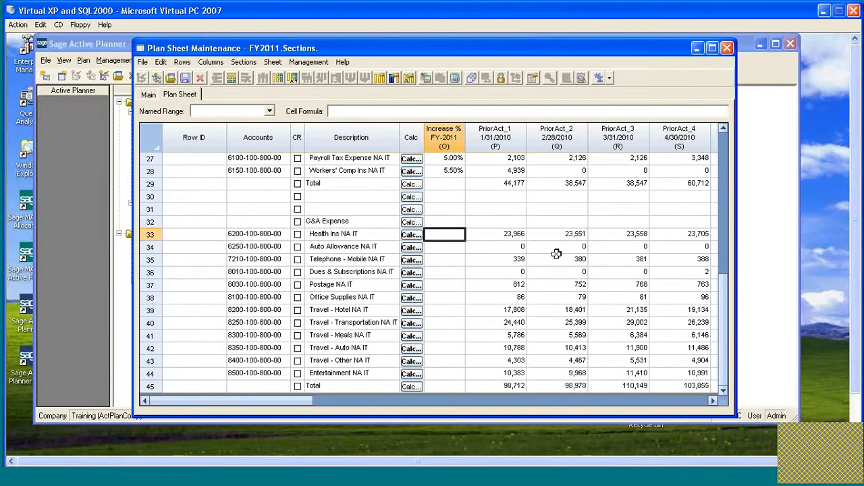
pyautogui.scroll(9, 555, 253)
pyautogui.scroll(4, 556, 253)
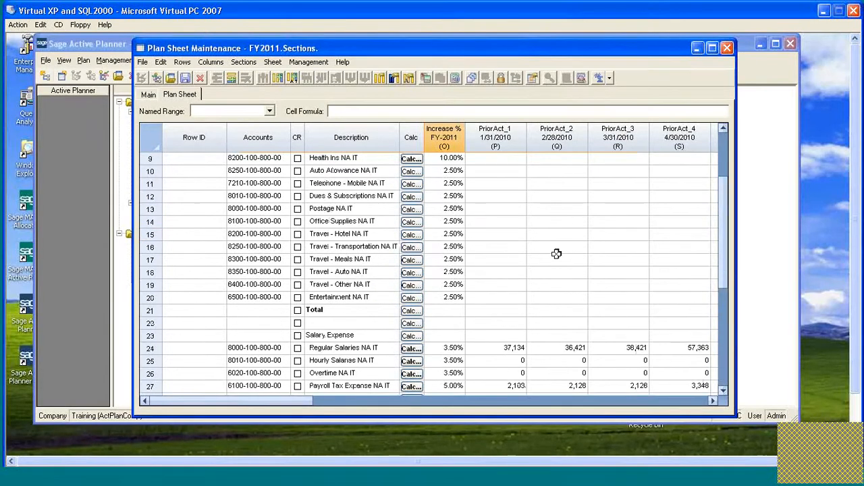
pyautogui.scroll(-4, 556, 253)
pyautogui.scroll(-3, 556, 253)
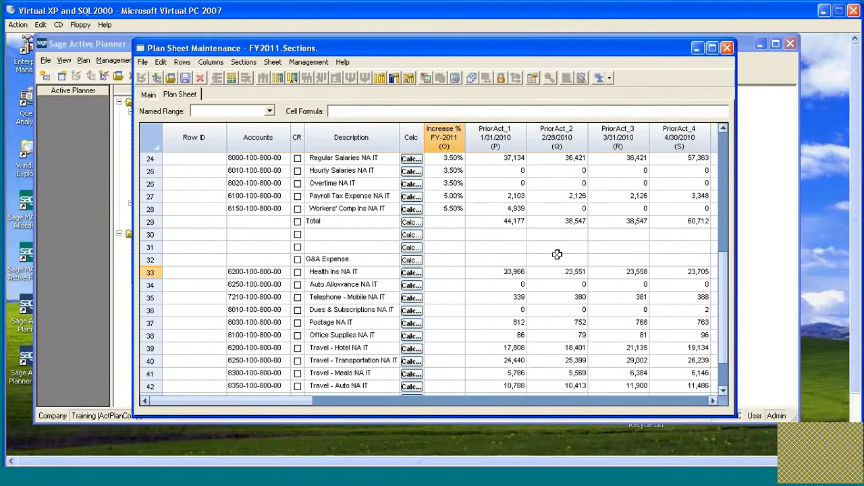
pyautogui.scroll(9, 457, 158)
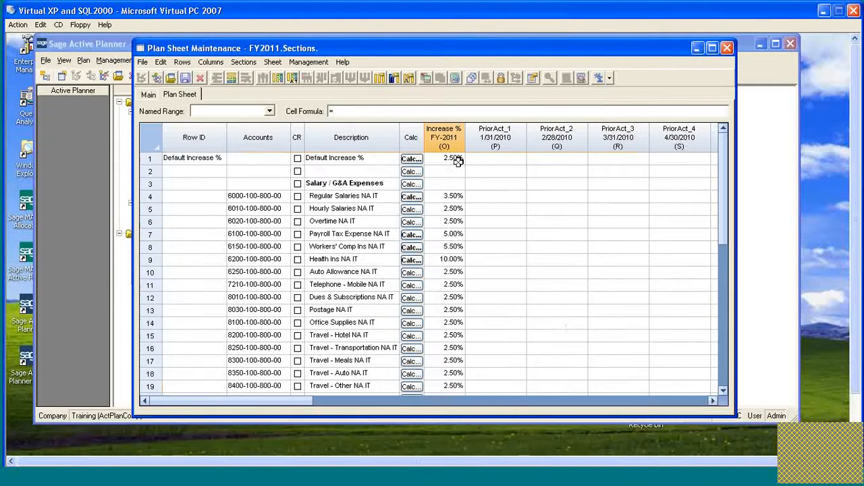
pyautogui.scroll(-5, 457, 158)
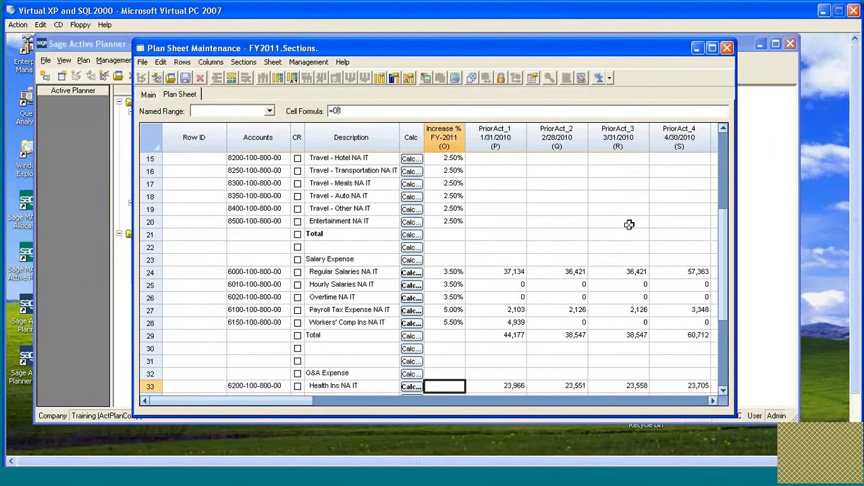
pyautogui.write('$')
pyautogui.press('Return')
pyautogui.scroll(-3, 542, 215)
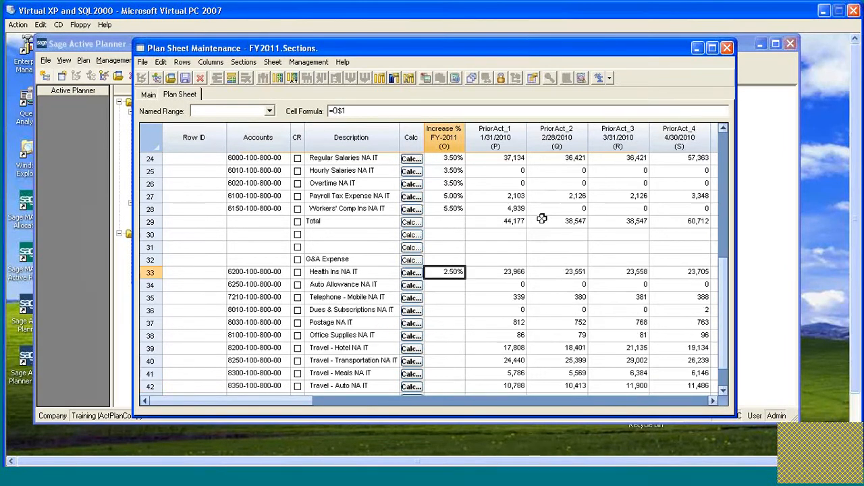
# Copy the =O$1 formula down the Increase % column through the Entertainment row in the G&A Expense section.
pyautogui.scroll(-1, 540, 216)
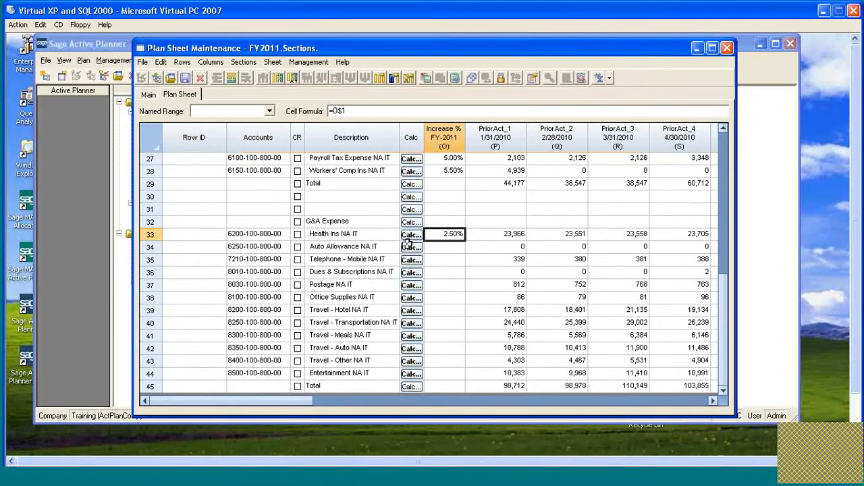
pyautogui.moveTo(459, 237); pyautogui.dragTo(447, 369)
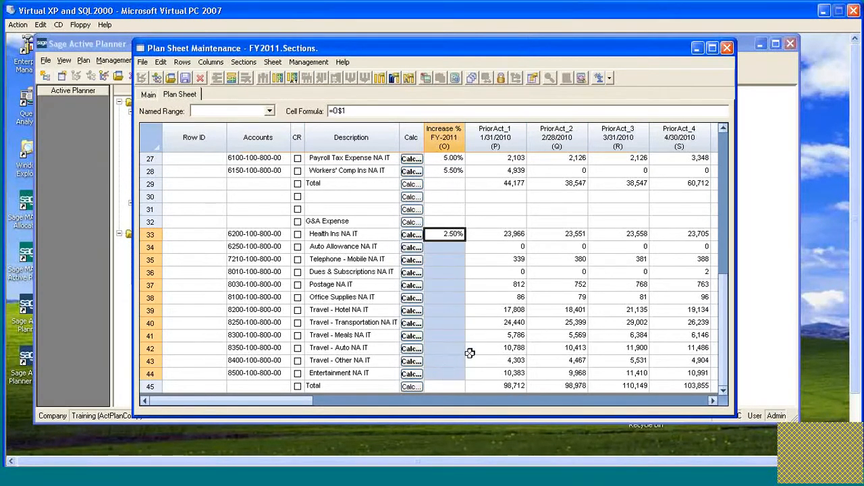
pyautogui.click(456, 250)
pyautogui.click(456, 257)
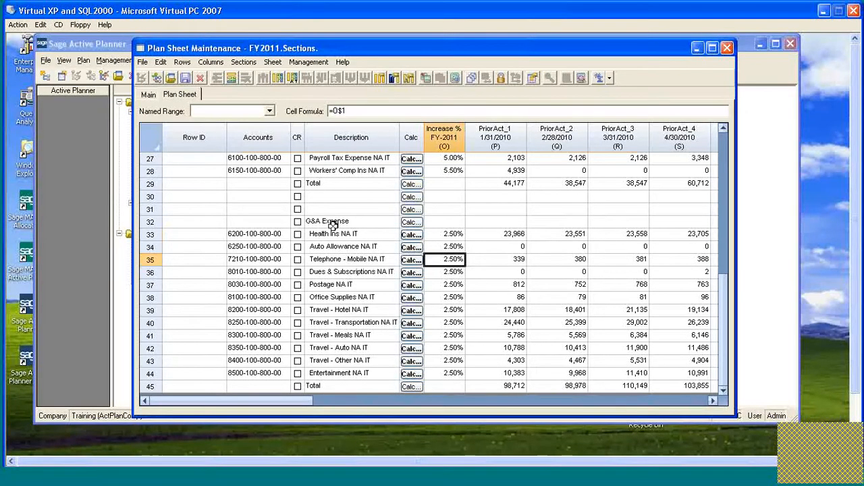
# Select the Salary / G&A Expenses heading row and compare that combined block with the separate Salary Expense and G&A Expense sections.
pyautogui.scroll(5, 429, 233)
pyautogui.scroll(4, 428, 233)
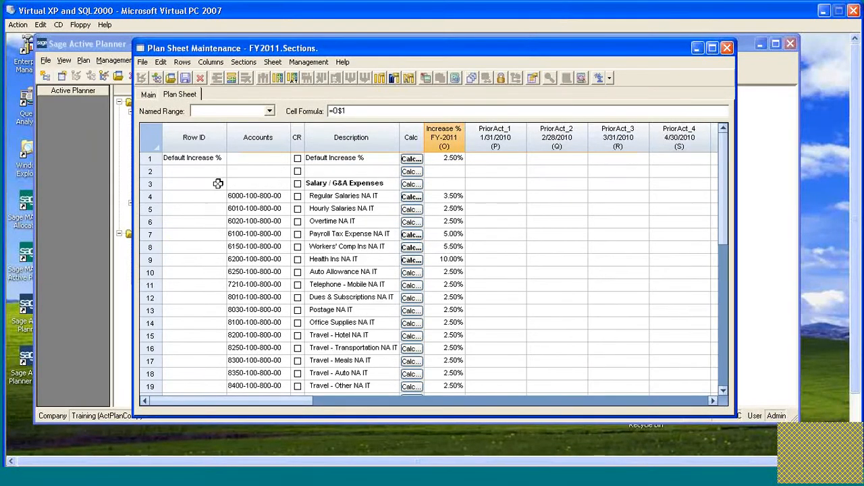
pyautogui.click(150, 183)
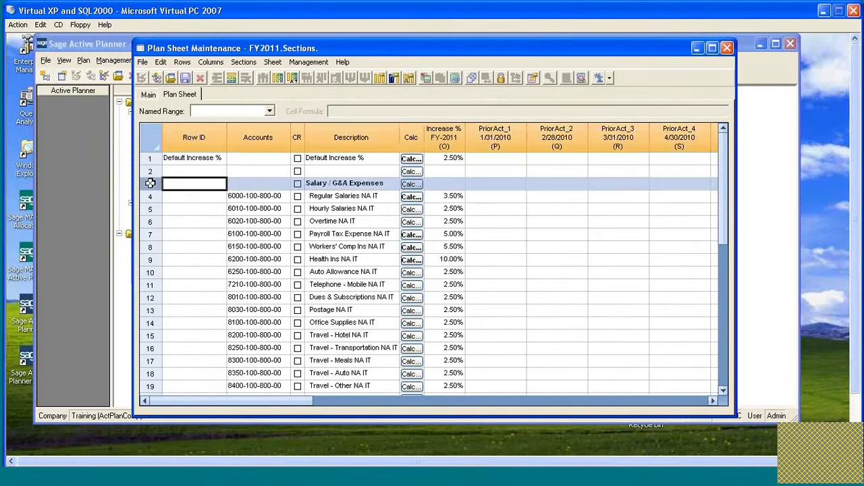
pyautogui.scroll(-5, 179, 196)
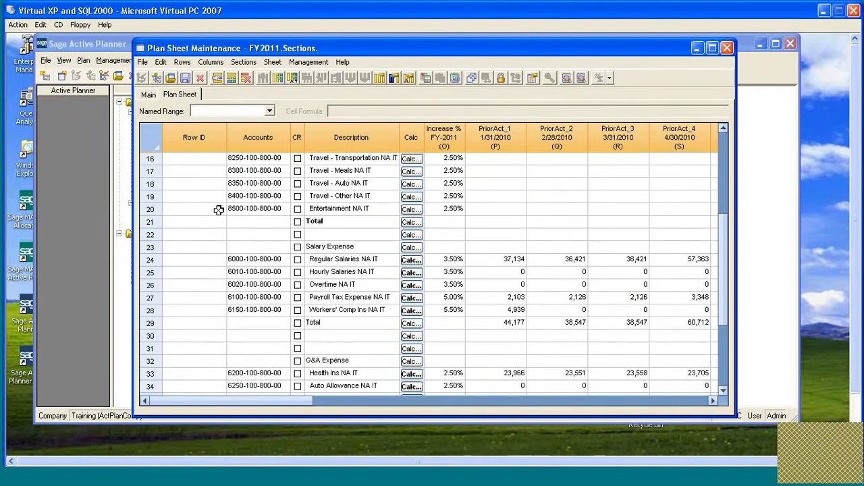
pyautogui.scroll(-1, 392, 212)
pyautogui.scroll(-2, 391, 213)
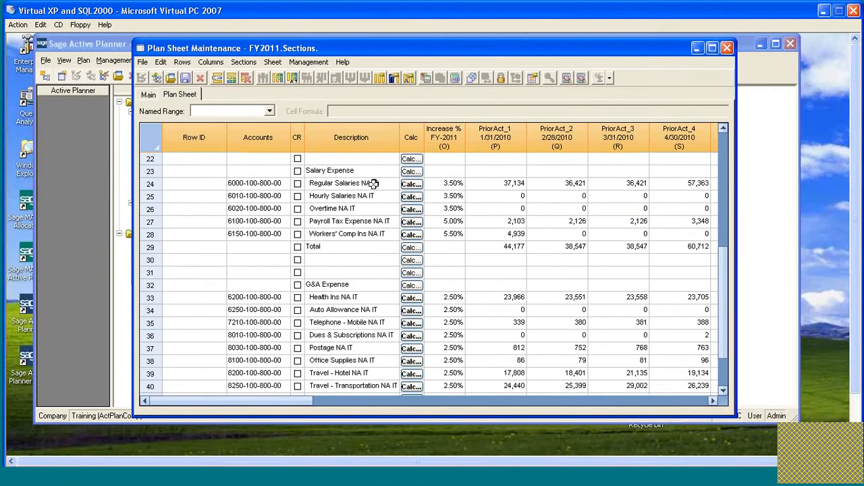